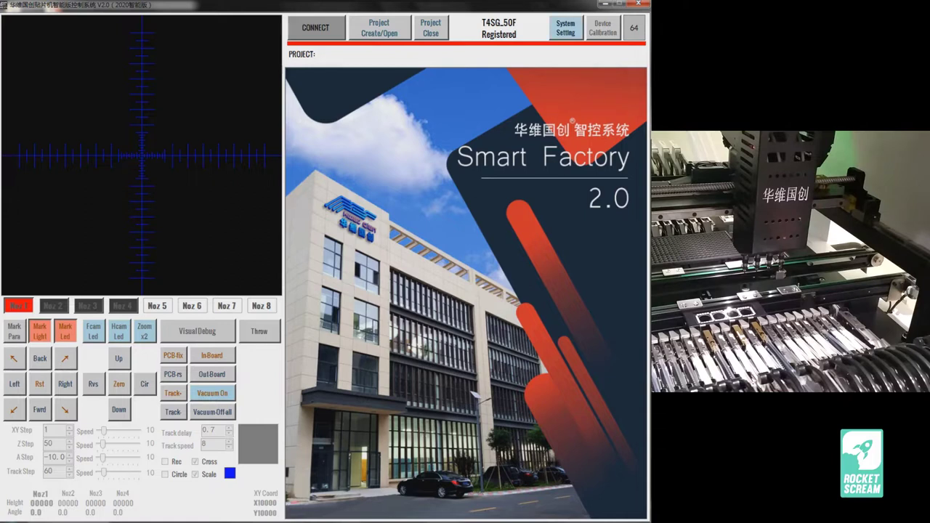
Step: Look over the system settings and the available device models, leaving T4SG_50F selected
{"action": "left_click", "coordinate": [565, 28]}
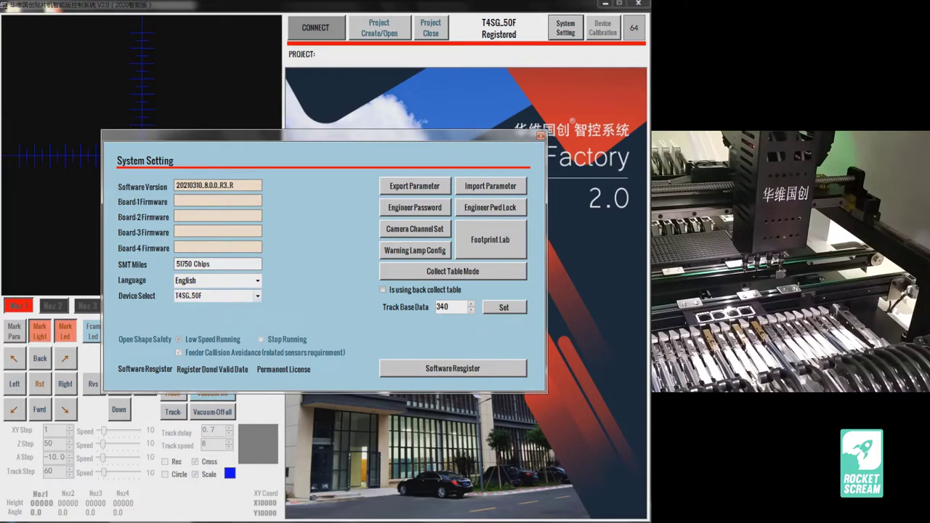
{"action": "left_click", "coordinate": [257, 296]}
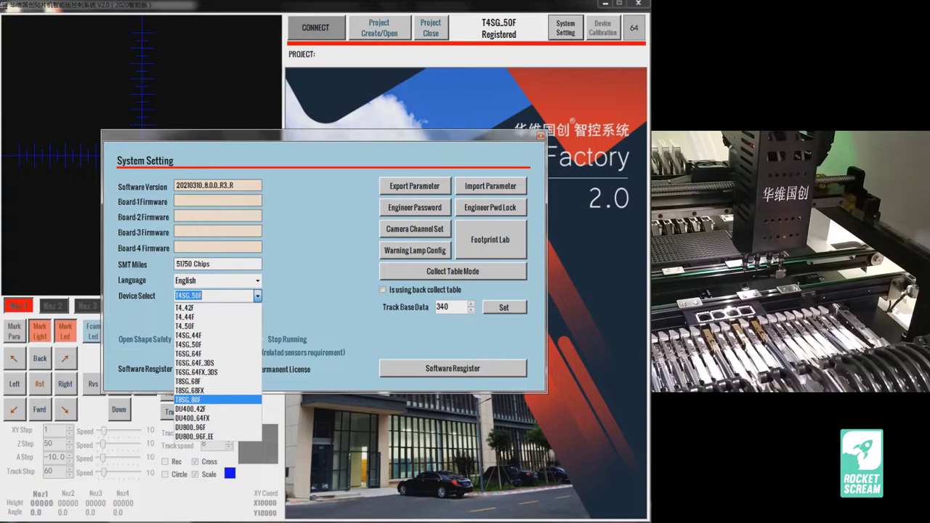
{"action": "key", "text": "Escape"}
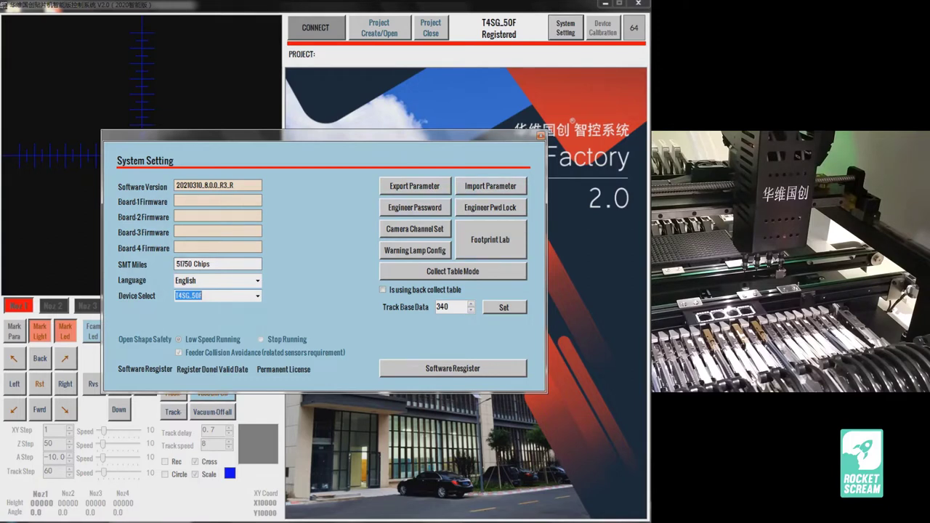
{"action": "left_click", "coordinate": [567, 28]}
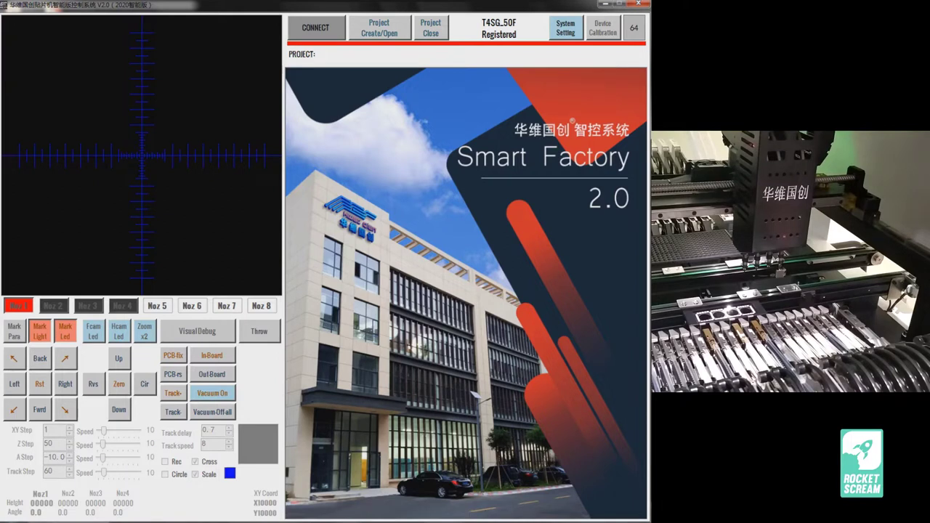
Step: Connect to the machine and start creating a new project in the Amuro\0v30\PickAndPlace folder
{"action": "left_click", "coordinate": [316, 28]}
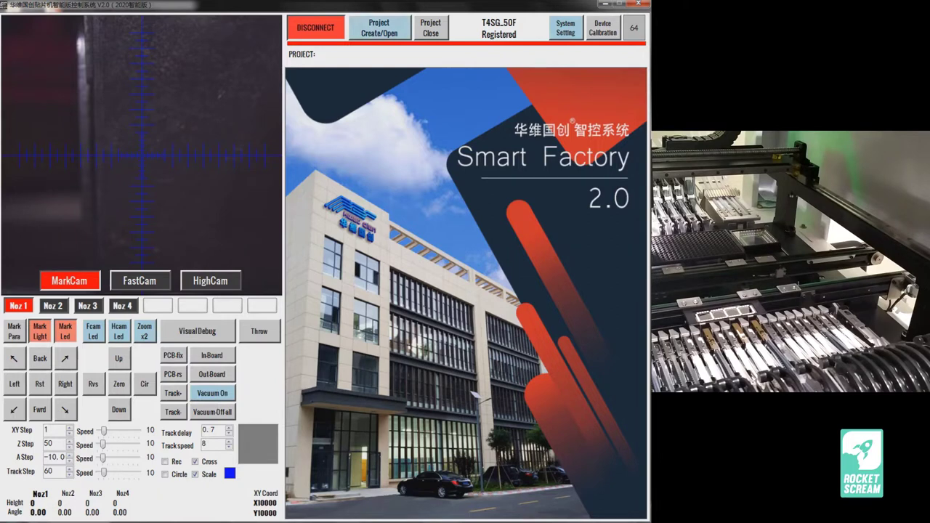
{"action": "left_click", "coordinate": [380, 28]}
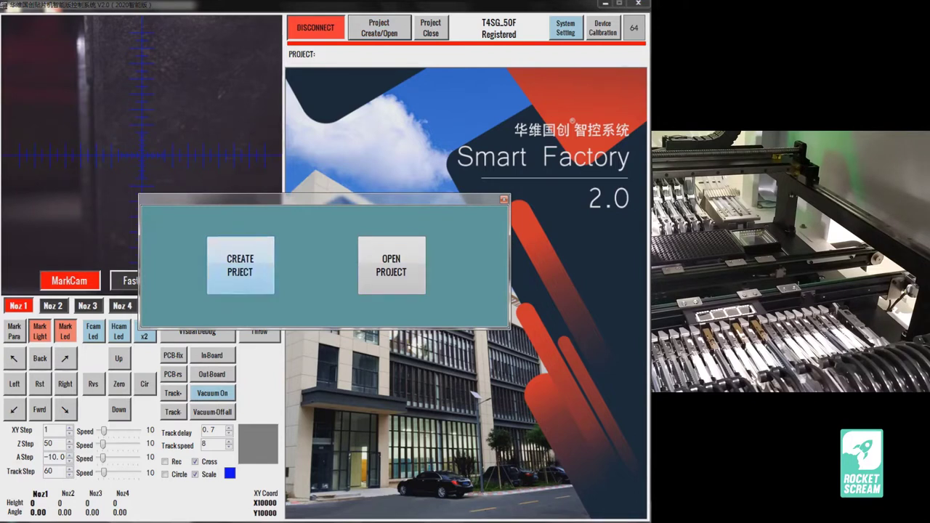
{"action": "left_click", "coordinate": [241, 265]}
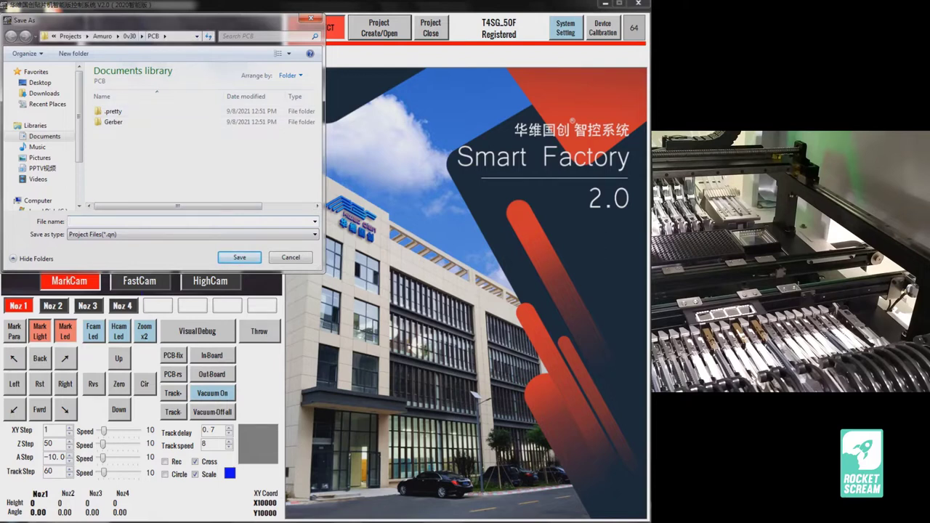
{"action": "left_click", "coordinate": [106, 35]}
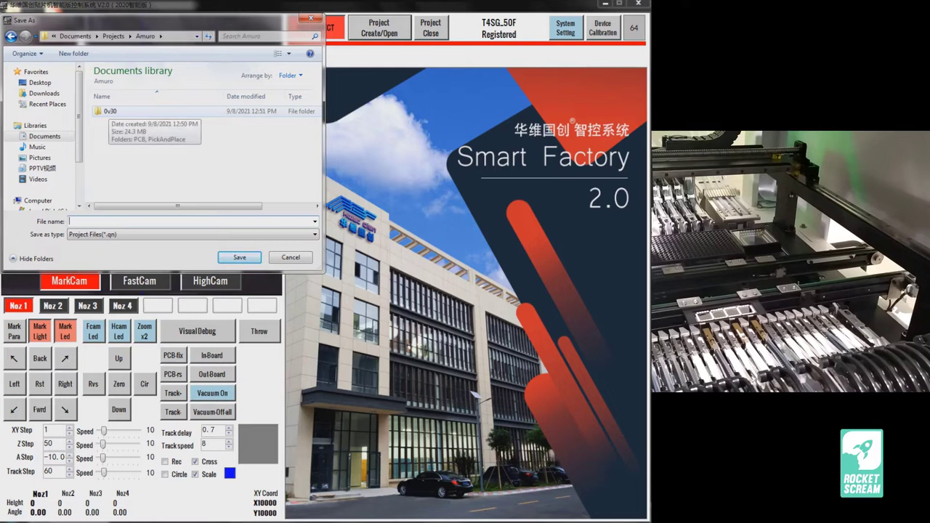
{"action": "double_click", "coordinate": [110, 111]}
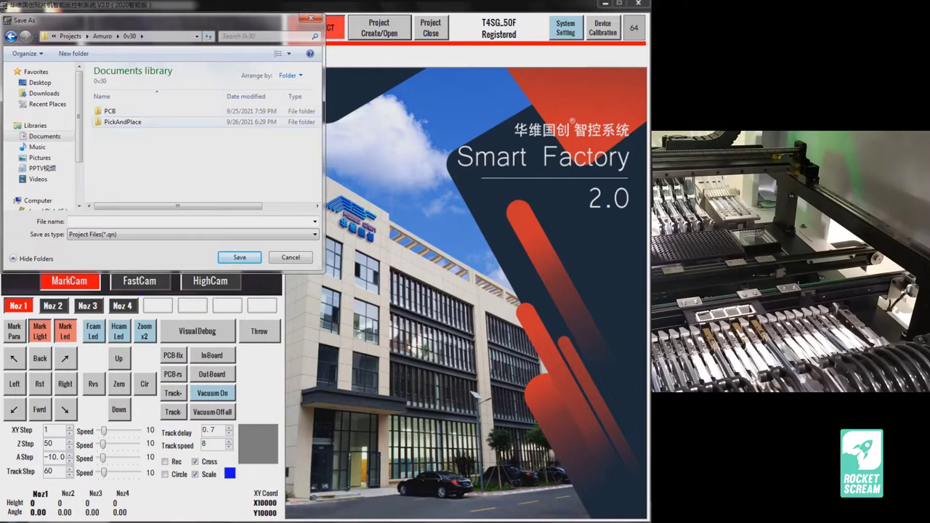
{"action": "left_click", "coordinate": [122, 121]}
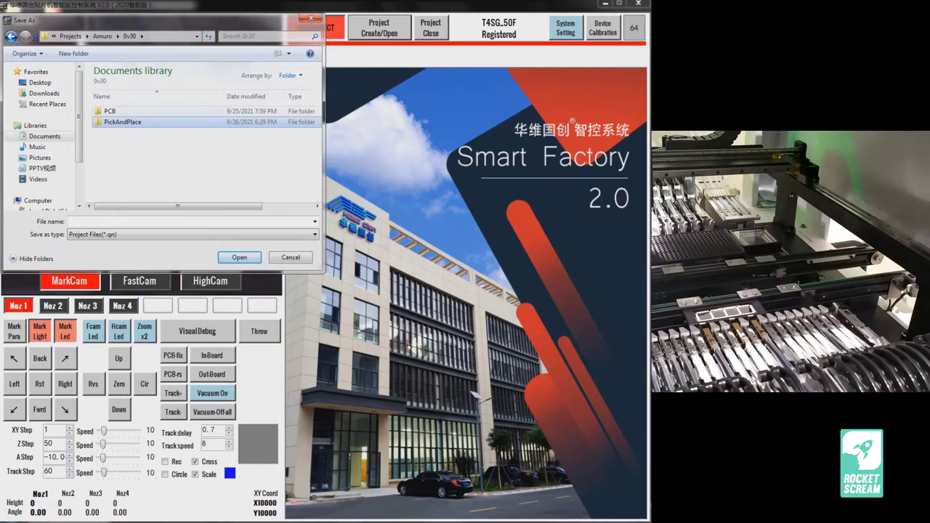
{"action": "left_click", "coordinate": [109, 111]}
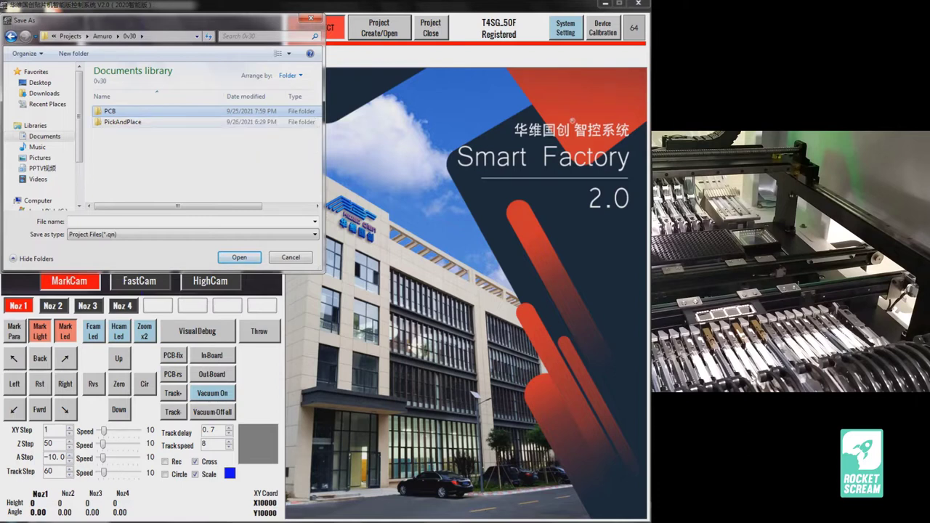
{"action": "double_click", "coordinate": [123, 122]}
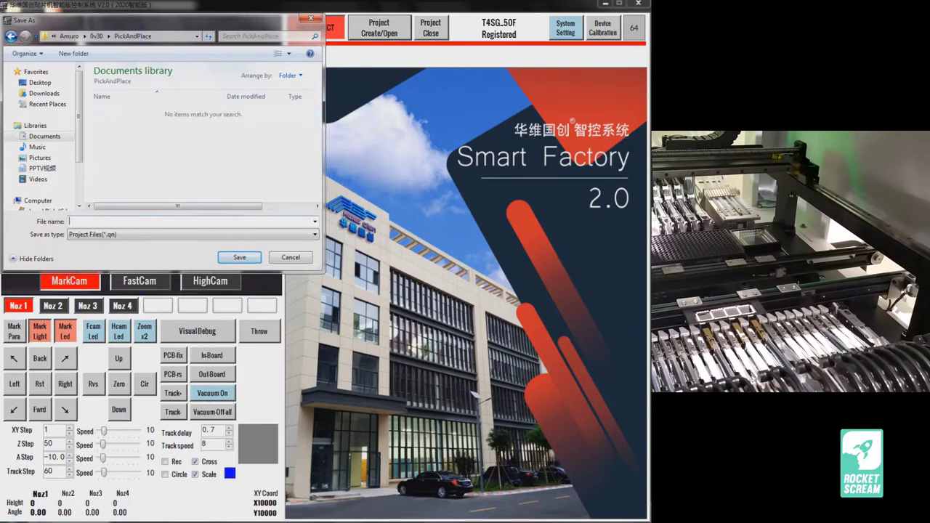
Step: Save the new project as Amuro and choose to import a PCB file for it
{"action": "type", "text": "Amuro"}
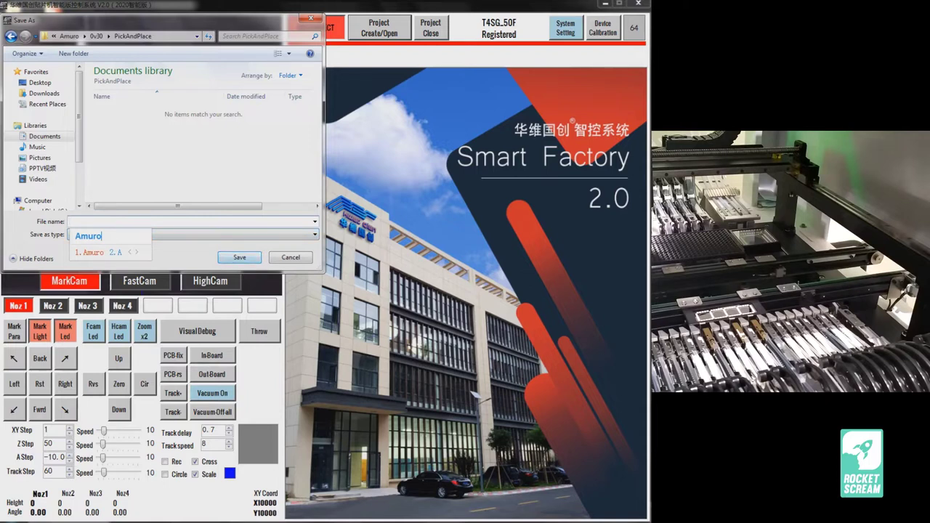
{"action": "key", "text": "Escape"}
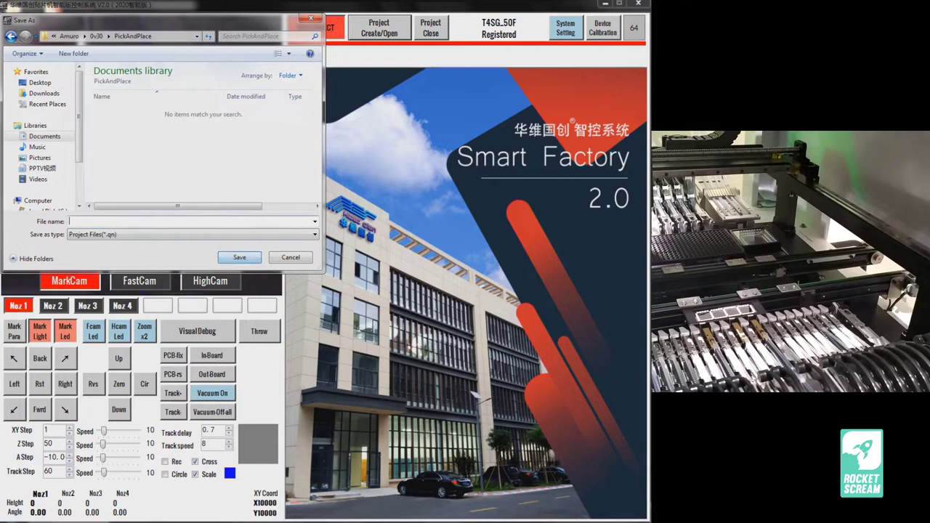
{"action": "type", "text": "Amuro"}
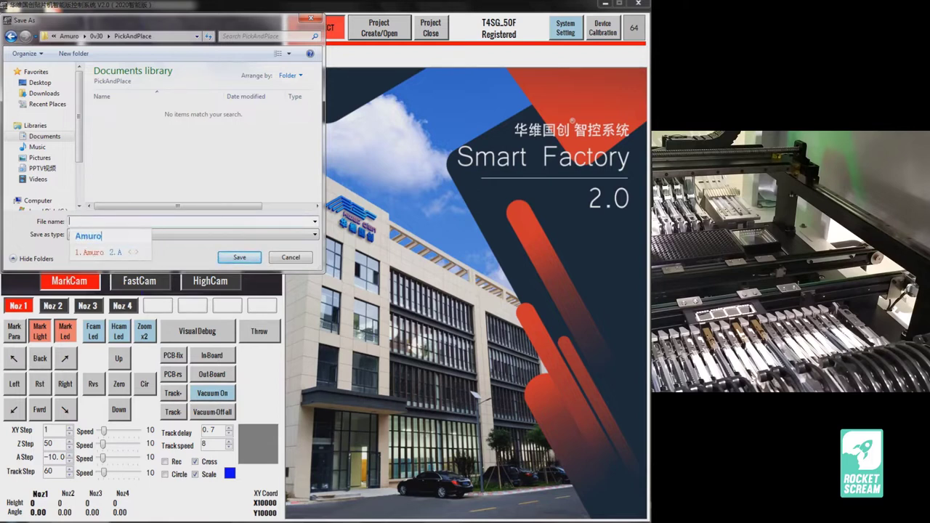
{"action": "key", "text": "Return"}
{"action": "key", "text": "Return"}
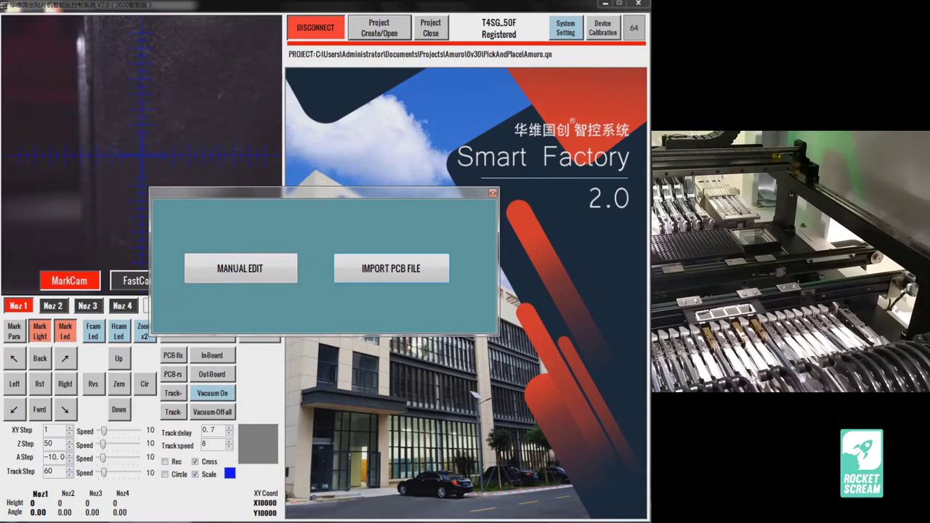
{"action": "left_click", "coordinate": [391, 268]}
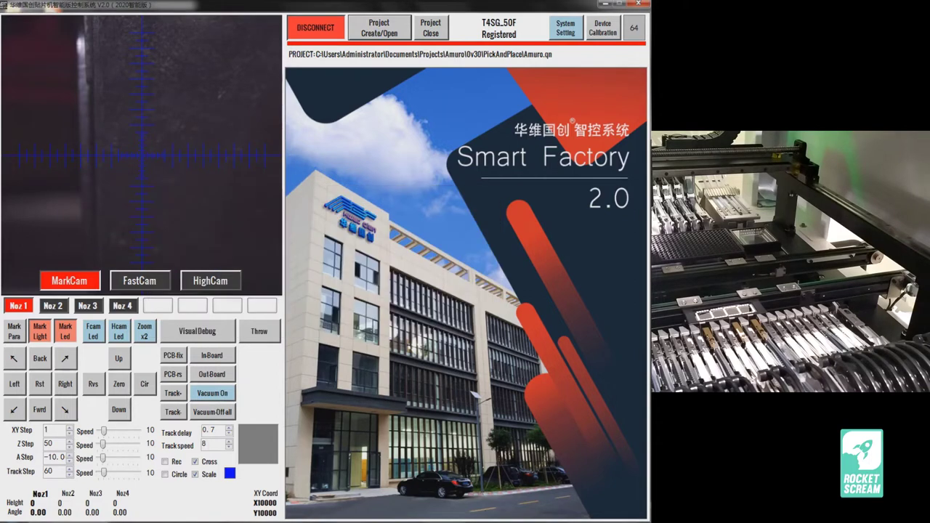
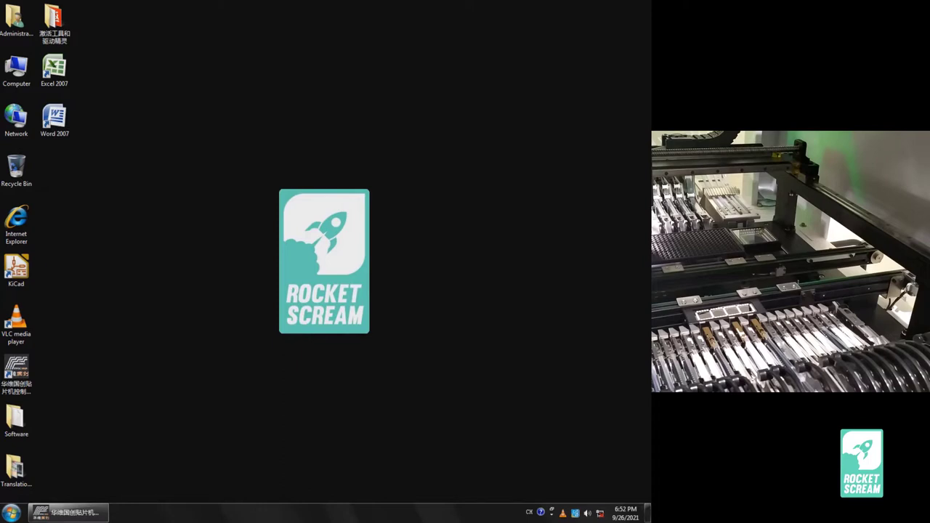
Step: Switch to KiCad, open the Amuro.kicad_pcb board and display it in high-contrast mode
{"action": "double_click", "coordinate": [16, 269]}
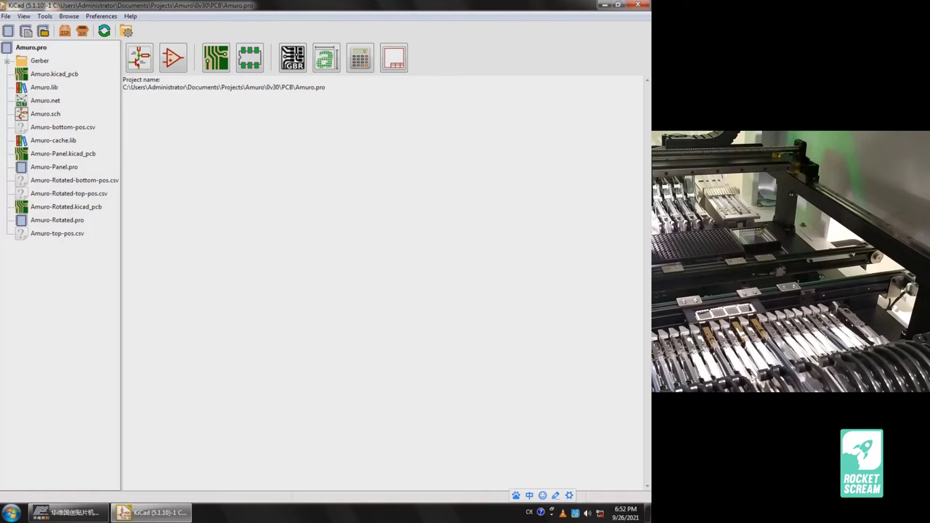
{"action": "double_click", "coordinate": [54, 73]}
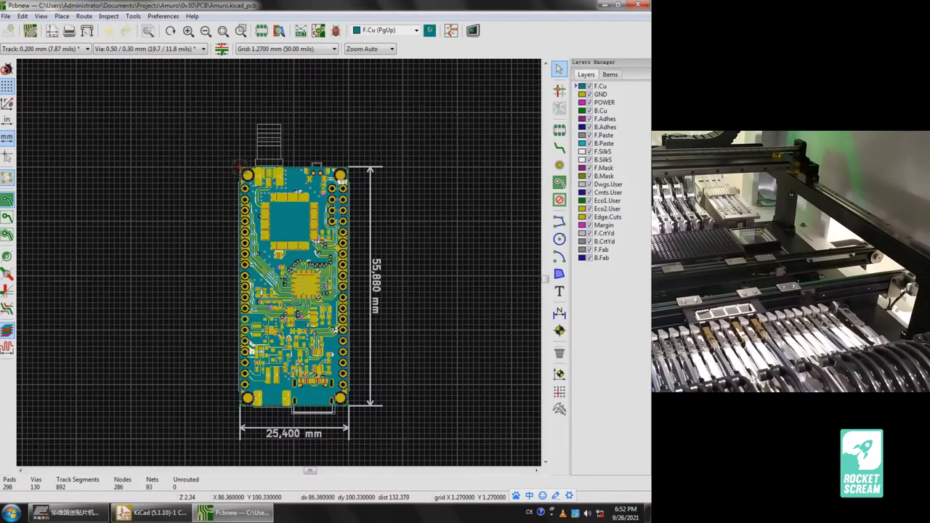
{"action": "key", "text": "F11"}
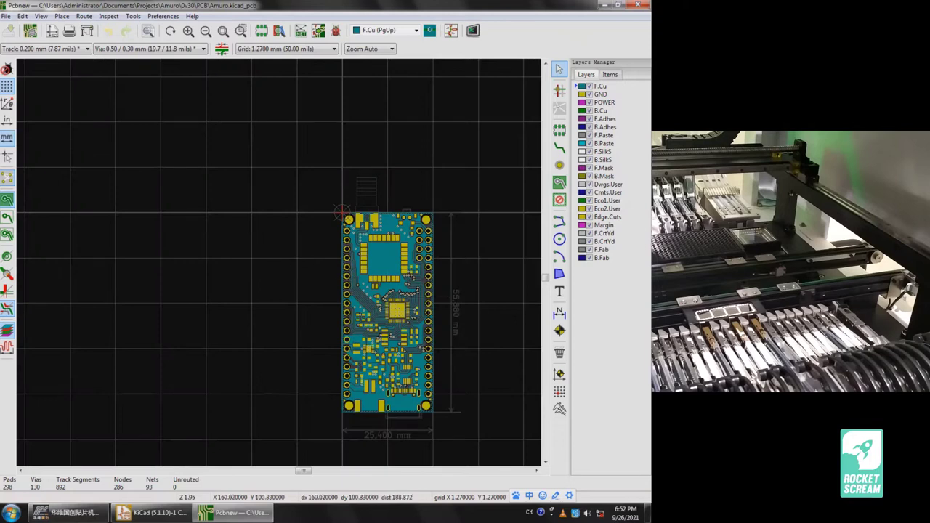
{"action": "key", "text": "F9"}
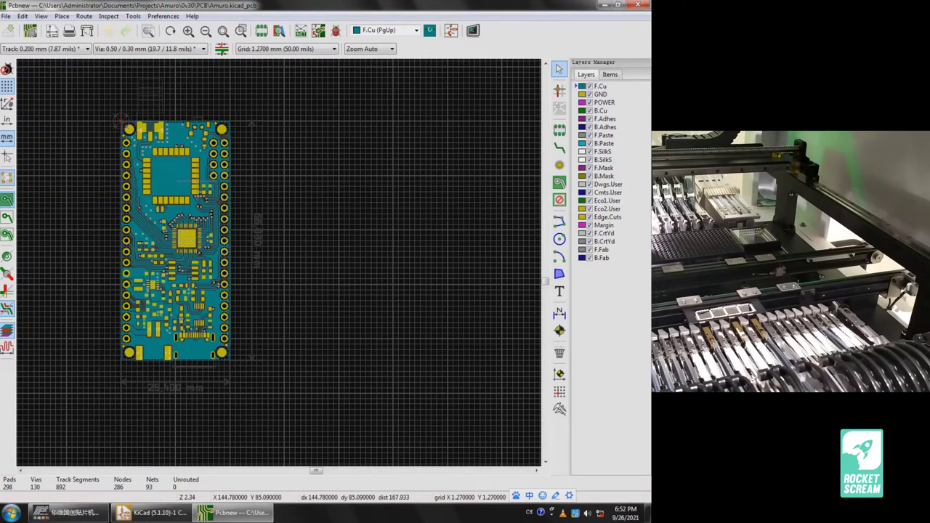
{"action": "key", "text": "F11"}
{"action": "key", "text": "F9"}
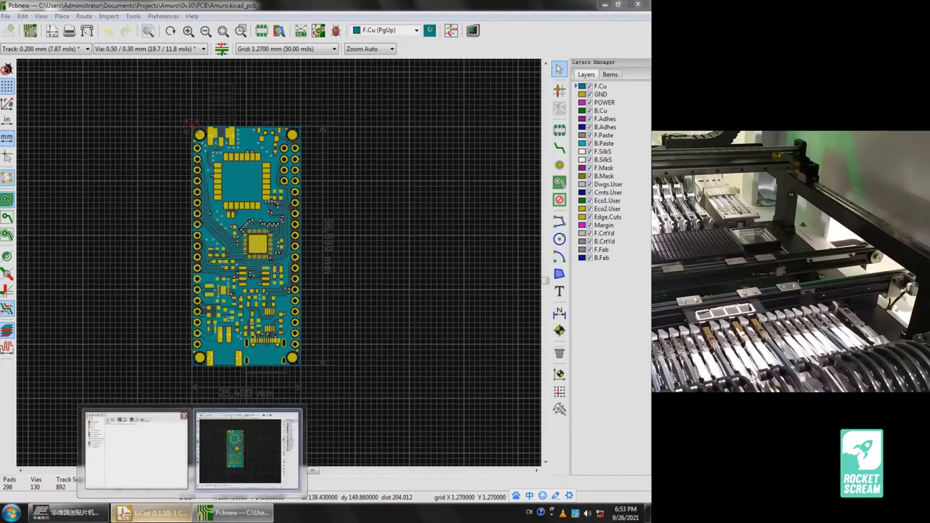
Step: View the panelized board Amuro-Panel.kicad_pcb, close it and return to the single Amuro board
{"action": "left_click", "coordinate": [153, 513]}
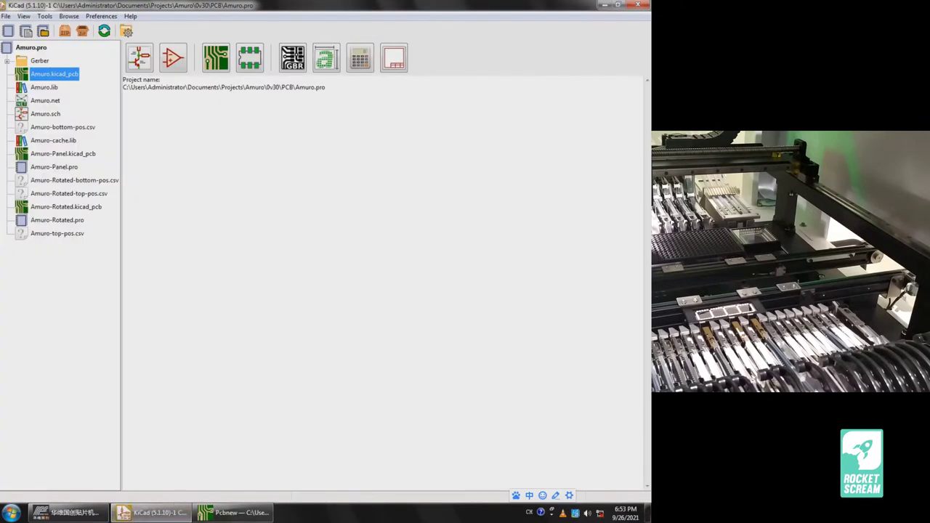
{"action": "right_click", "coordinate": [46, 153]}
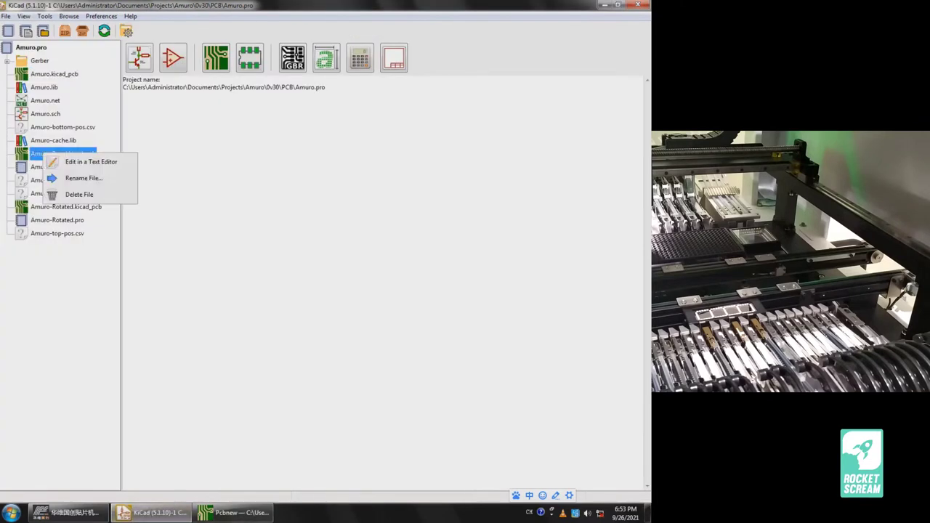
{"action": "key", "text": "Escape"}
{"action": "key", "text": "Return"}
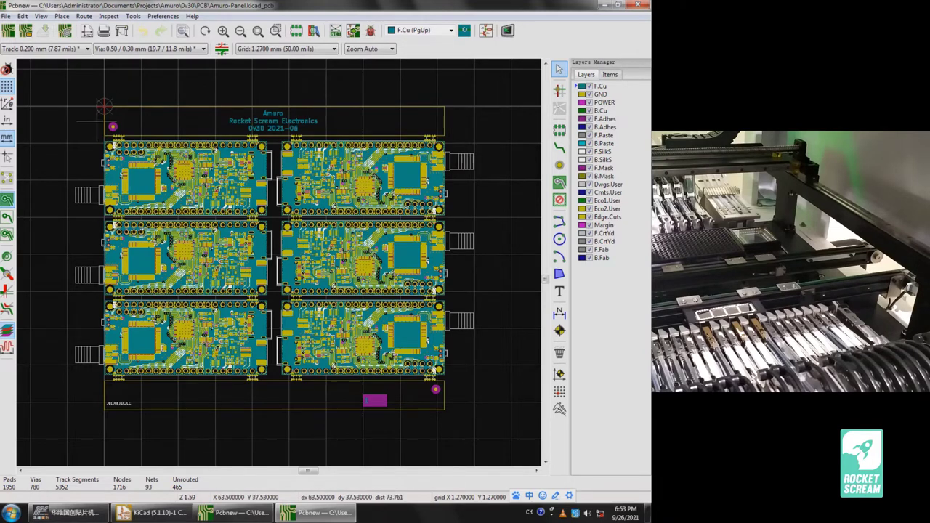
{"action": "key", "text": "alt+f"}
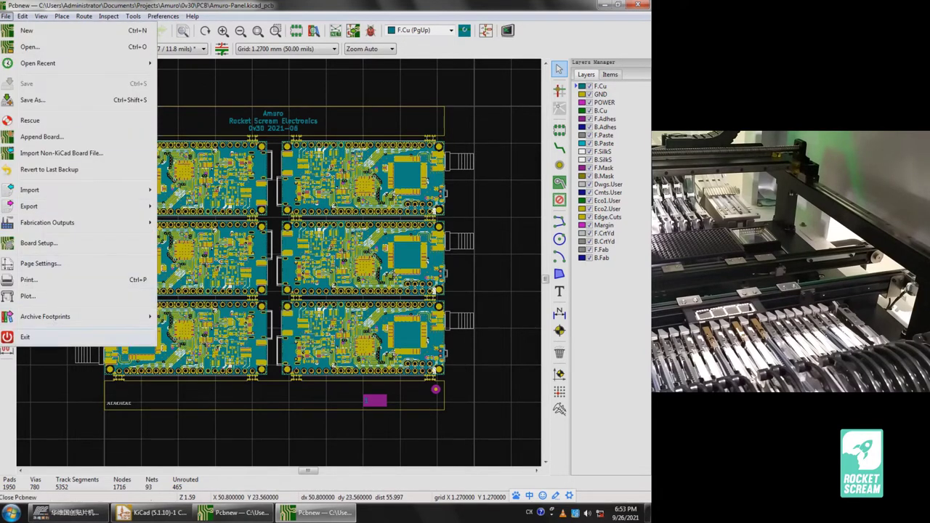
{"action": "key", "text": "Escape"}
{"action": "key", "text": "alt+F4"}
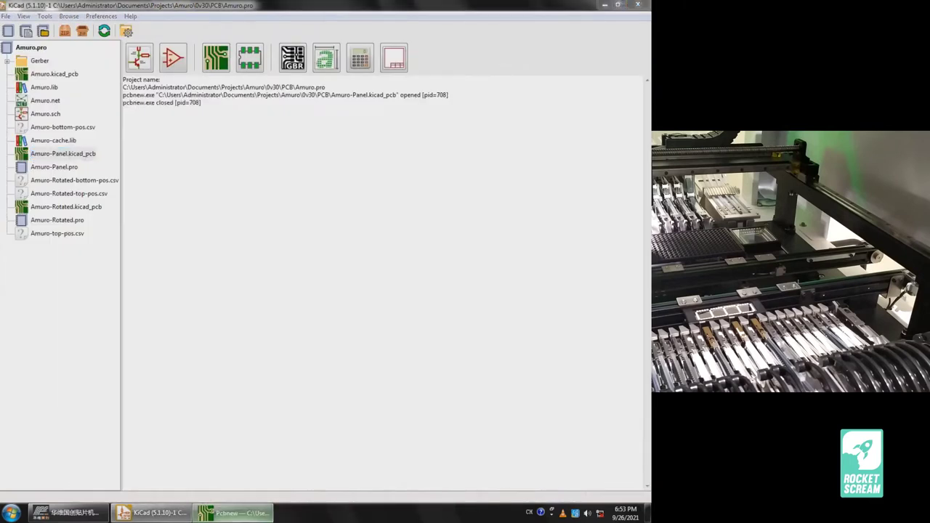
{"action": "left_click", "coordinate": [237, 512]}
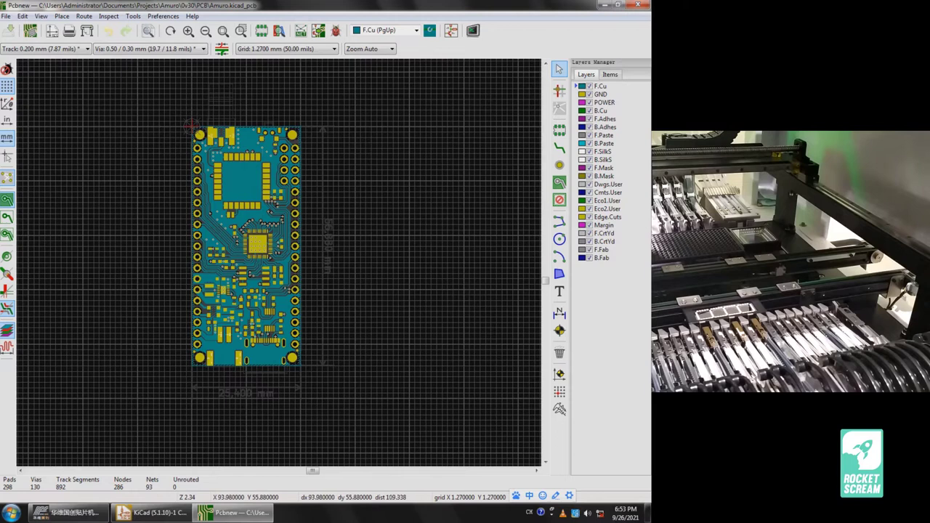
Step: Generate the board's footprint position files as CSV in millimeters, with separate files for front and back
{"action": "key", "text": "alt+f"}
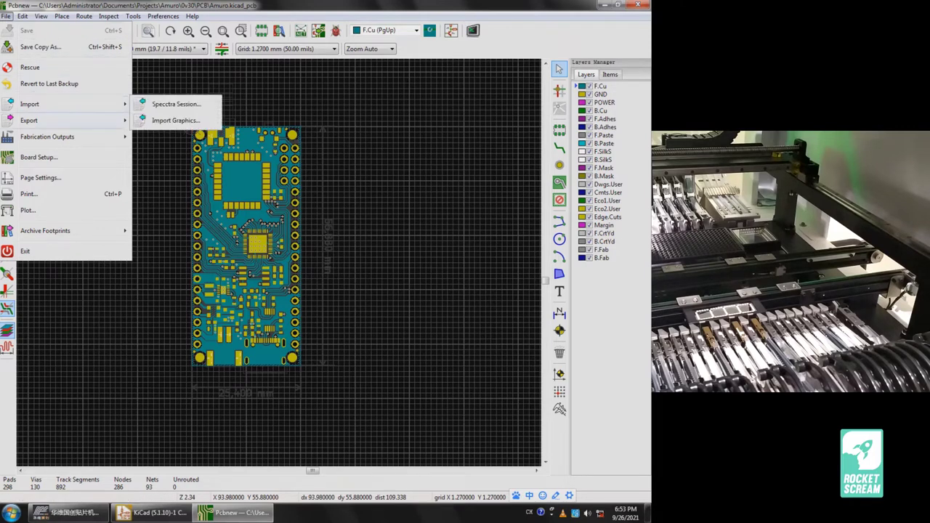
{"action": "mouse_move", "coordinate": [48, 137]}
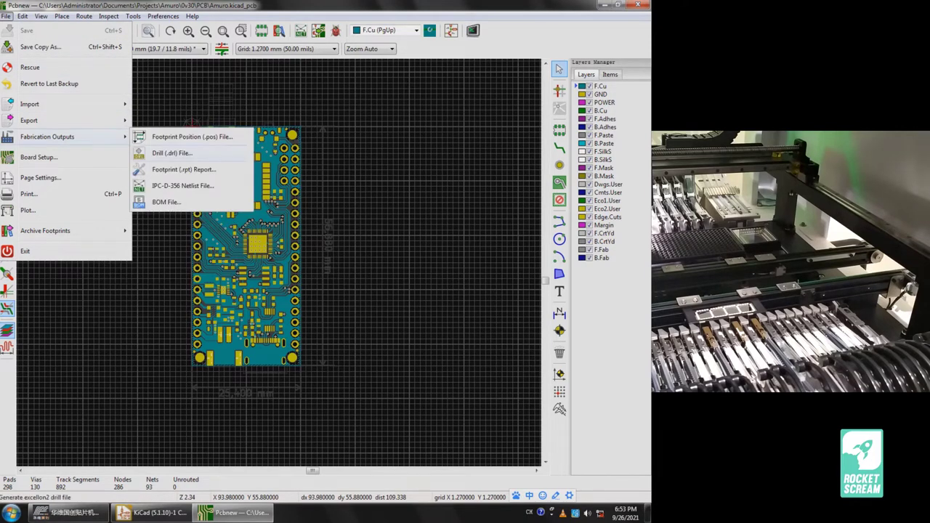
{"action": "left_click", "coordinate": [192, 137]}
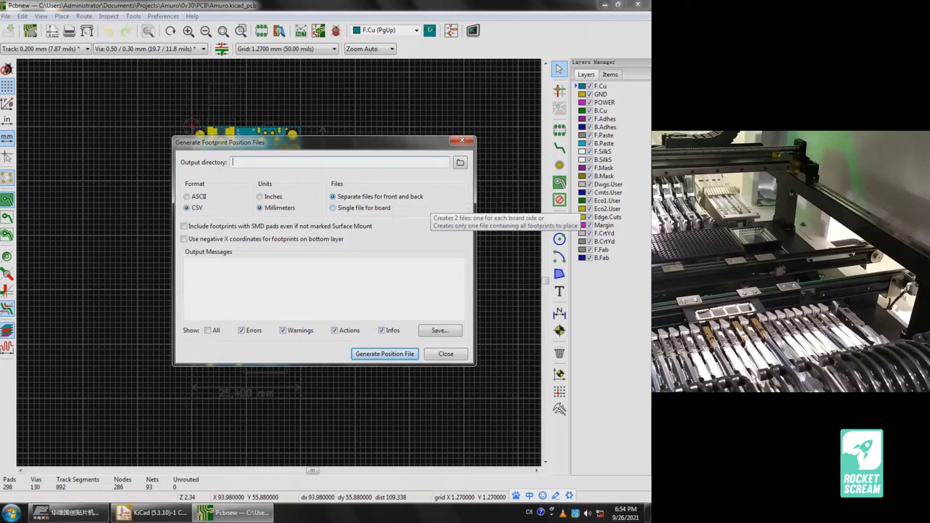
{"action": "left_click", "coordinate": [384, 354]}
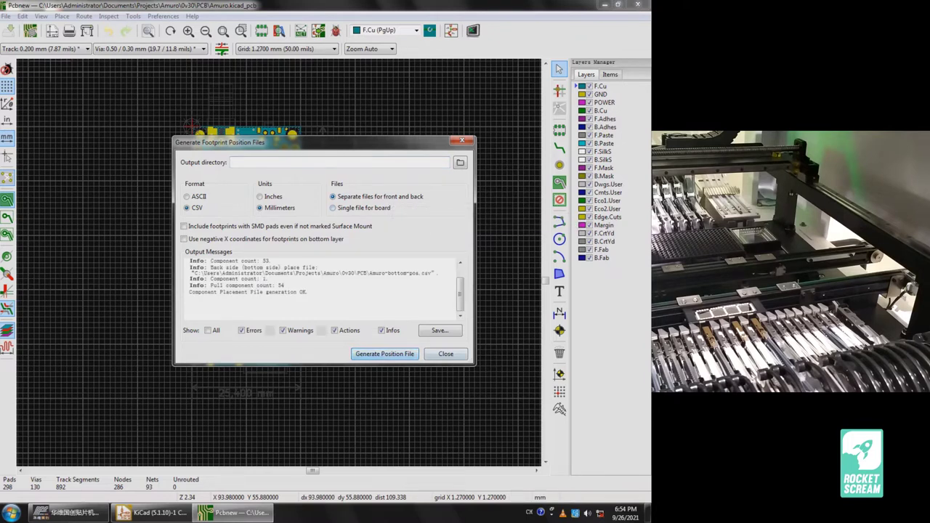
{"action": "left_click", "coordinate": [446, 354]}
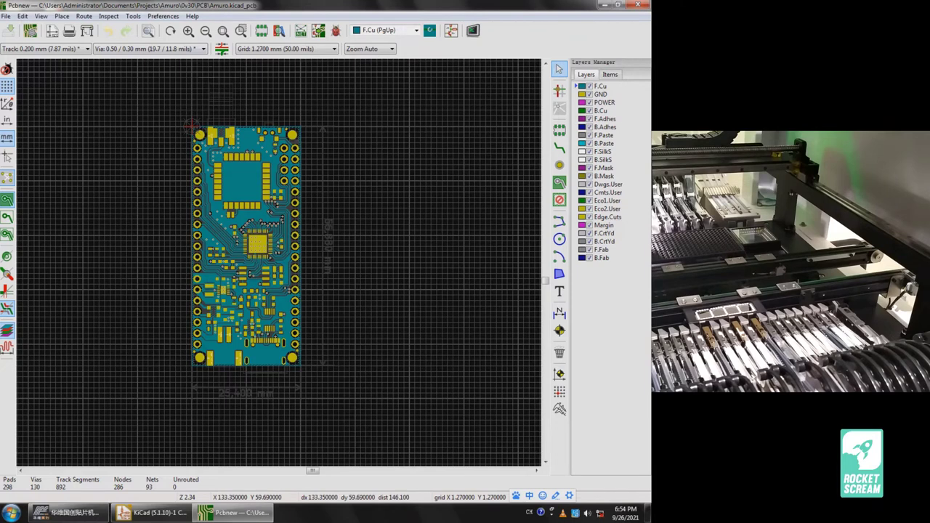
Step: Close the single Amuro board and open the rotated board Amuro-Rotated.kicad_pcb from the project files
{"action": "left_click", "coordinate": [6, 16]}
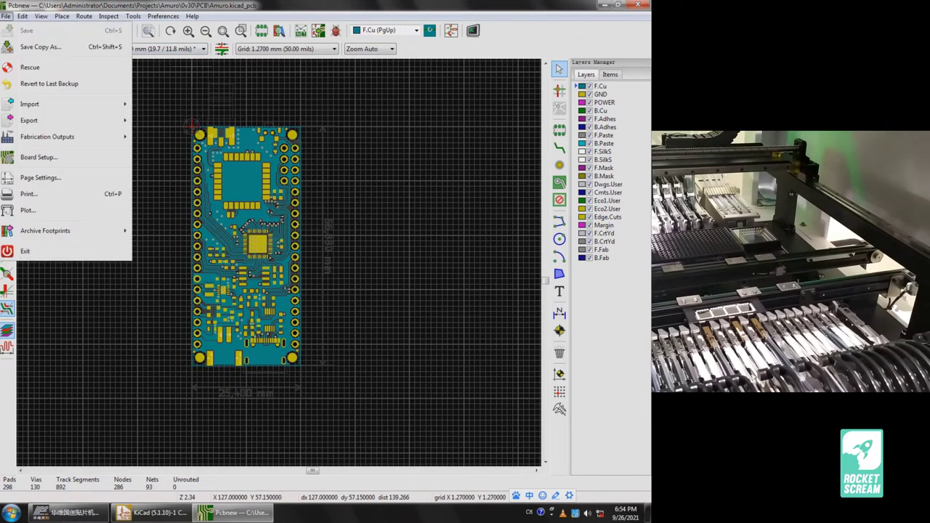
{"action": "left_click", "coordinate": [24, 249]}
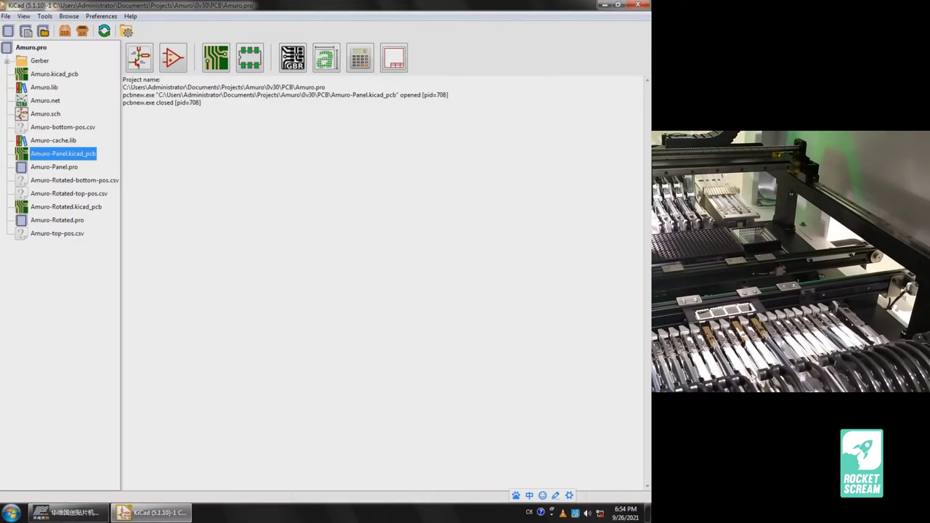
{"action": "right_click", "coordinate": [42, 206]}
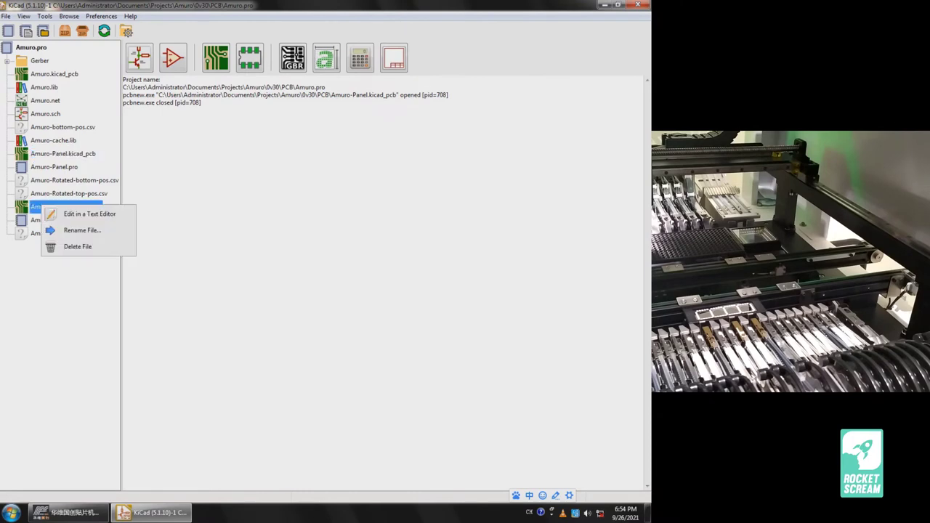
{"action": "double_click", "coordinate": [43, 206]}
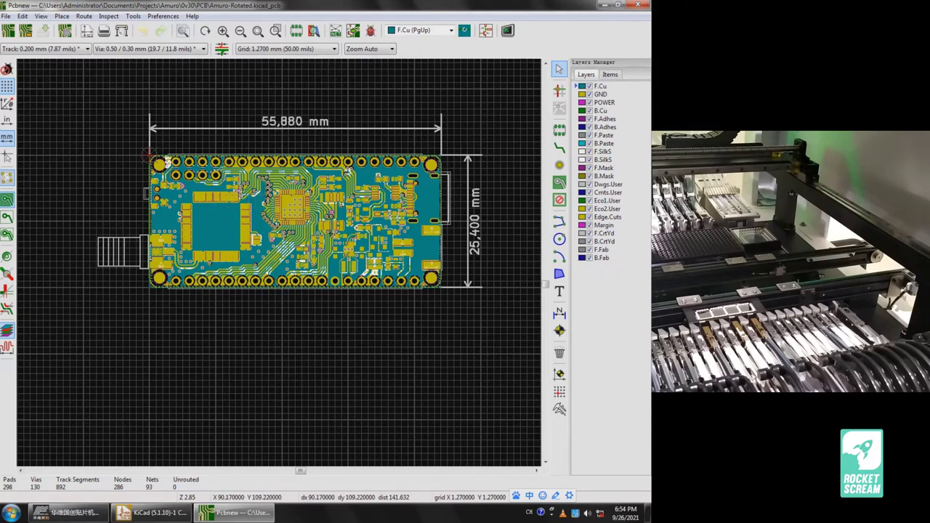
{"action": "scroll", "coordinate": [527, 344], "scroll_direction": "down", "scroll_amount": 2}
{"action": "scroll", "coordinate": [269, 262], "scroll_direction": "down", "scroll_amount": 5}
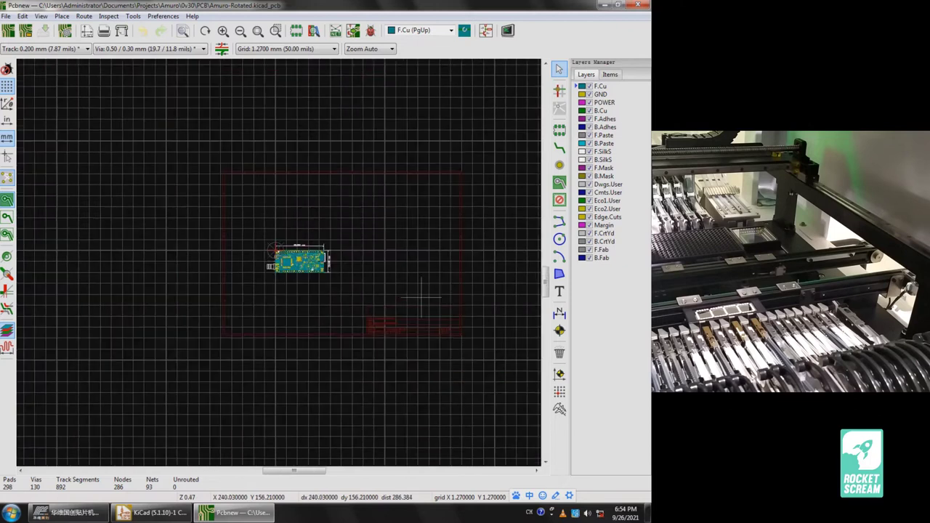
{"action": "scroll", "coordinate": [363, 294], "scroll_direction": "up", "scroll_amount": 3}
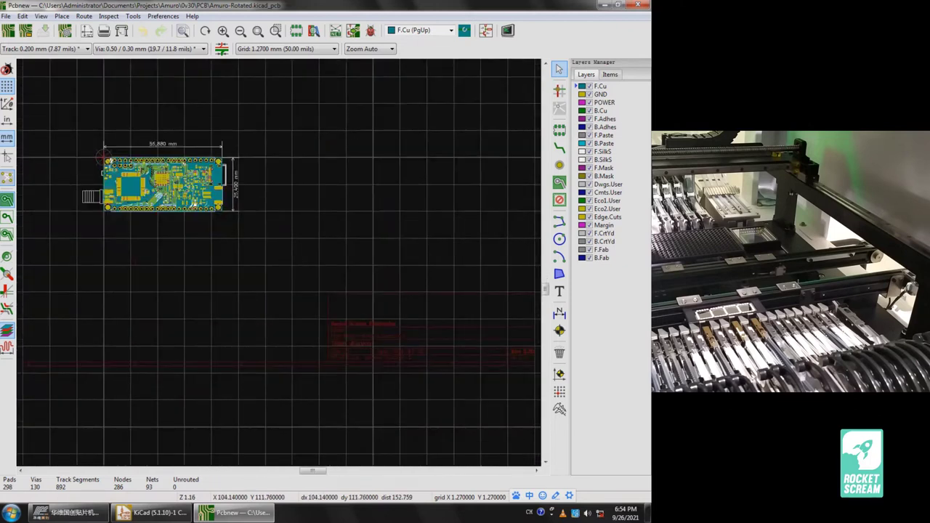
{"action": "scroll", "coordinate": [359, 294], "scroll_direction": "up", "scroll_amount": 1}
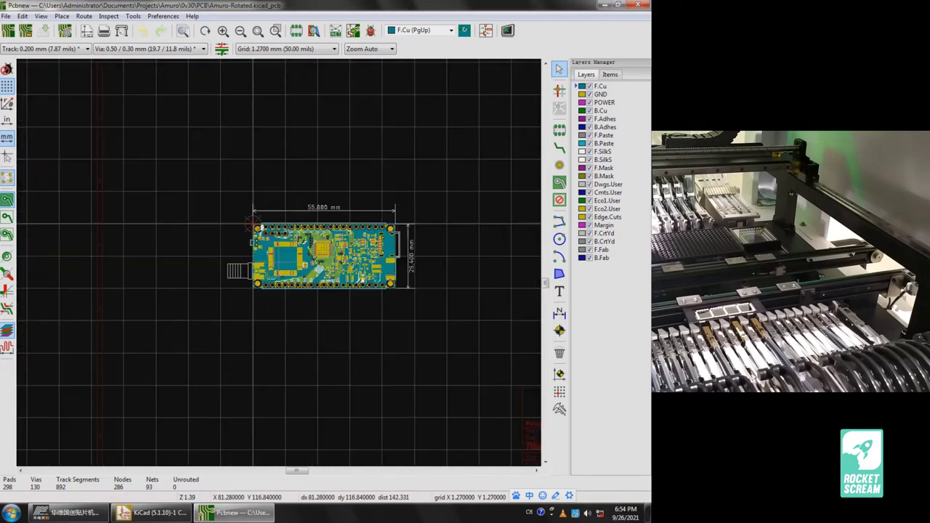
{"action": "scroll", "coordinate": [359, 295], "scroll_direction": "up", "scroll_amount": 1}
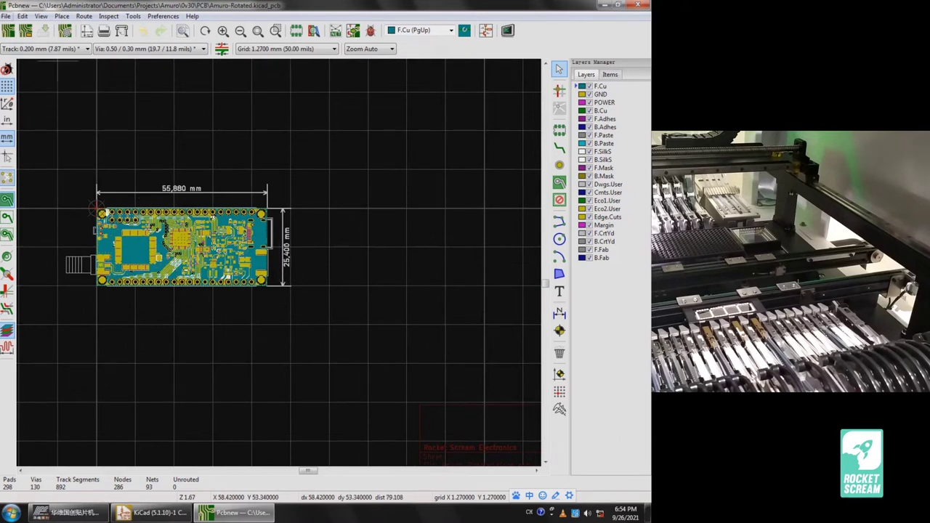
Step: Generate the rotated board's footprint position files as CSV in millimeters, separate for front and back, and close the board editor
{"action": "left_click", "coordinate": [5, 16]}
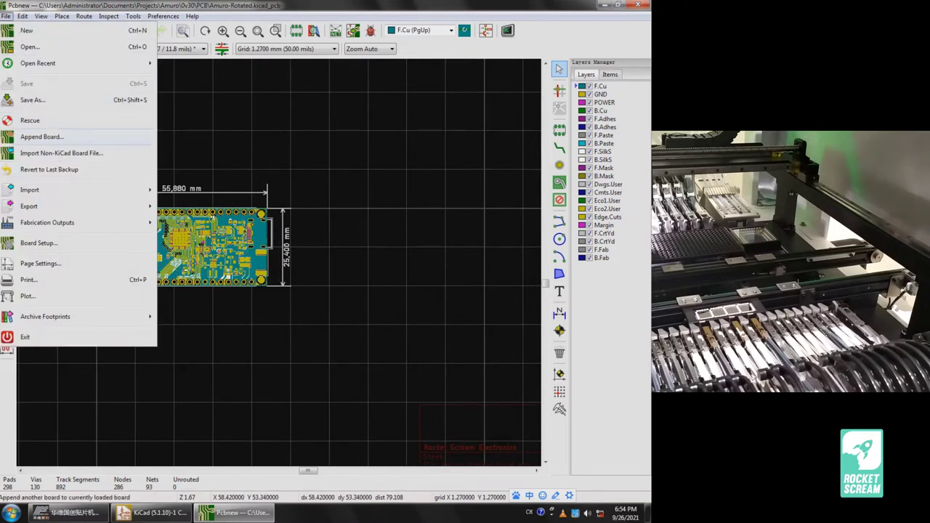
{"action": "mouse_move", "coordinate": [48, 222]}
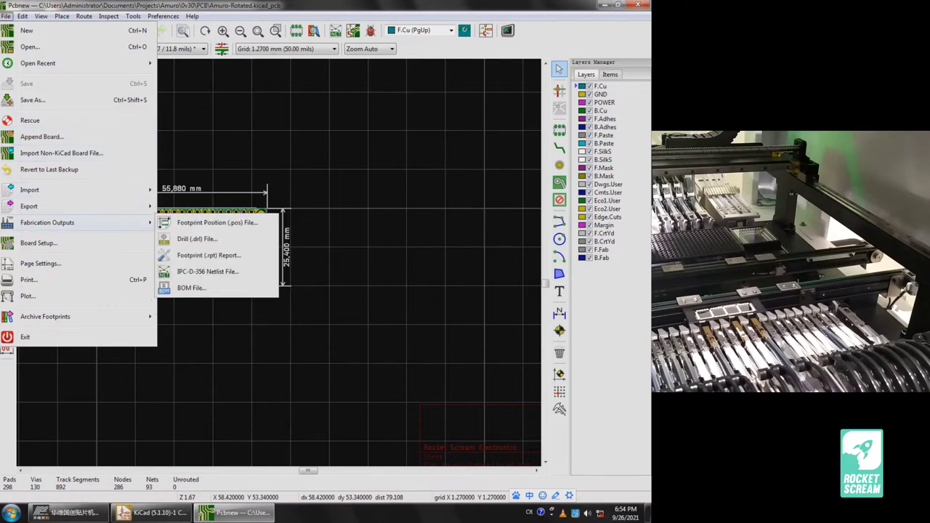
{"action": "left_click", "coordinate": [217, 223]}
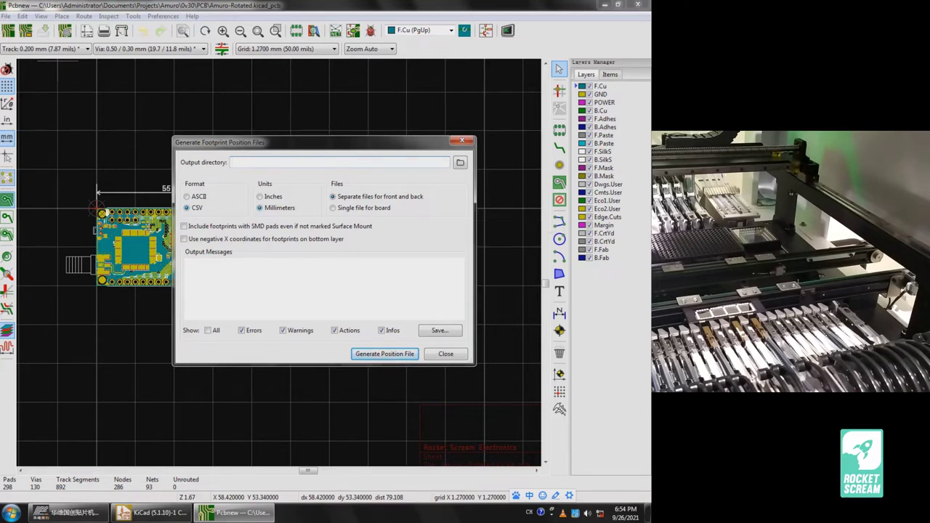
{"action": "key", "text": "Return"}
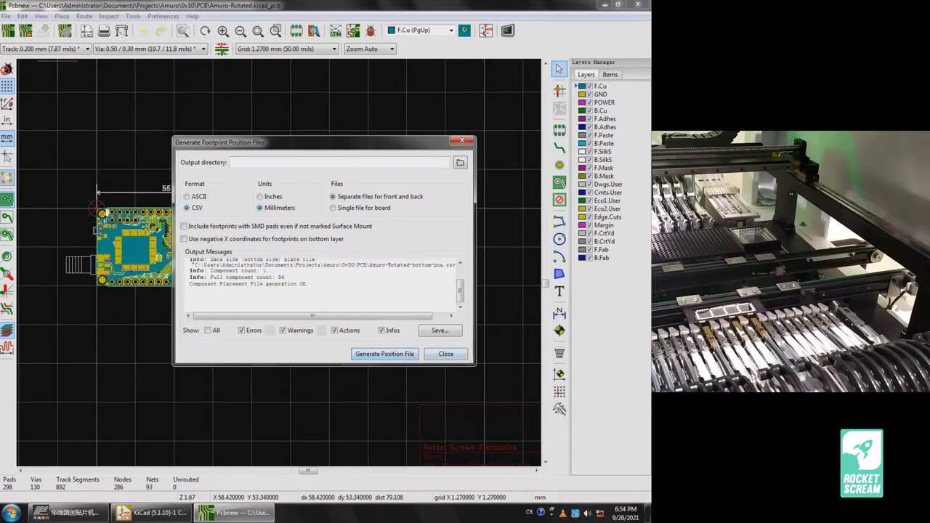
{"action": "left_click", "coordinate": [445, 354]}
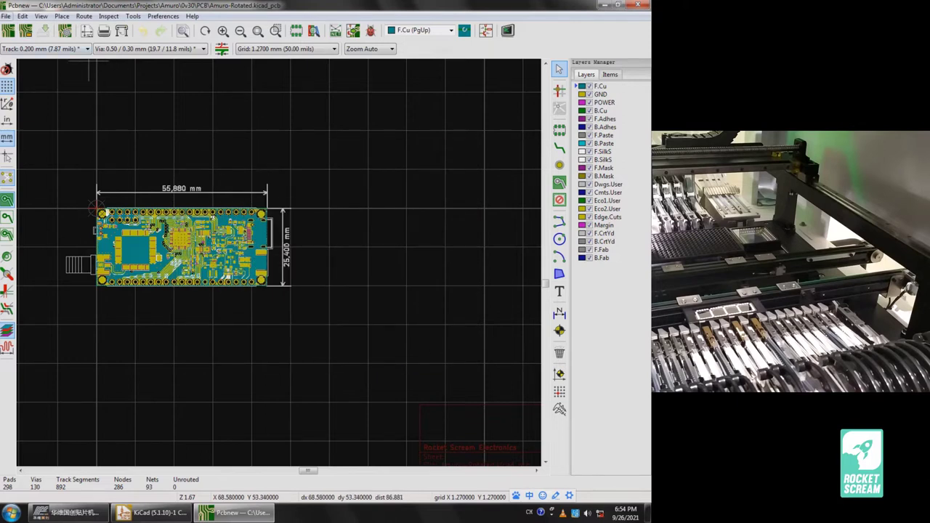
{"action": "left_click", "coordinate": [10, 16]}
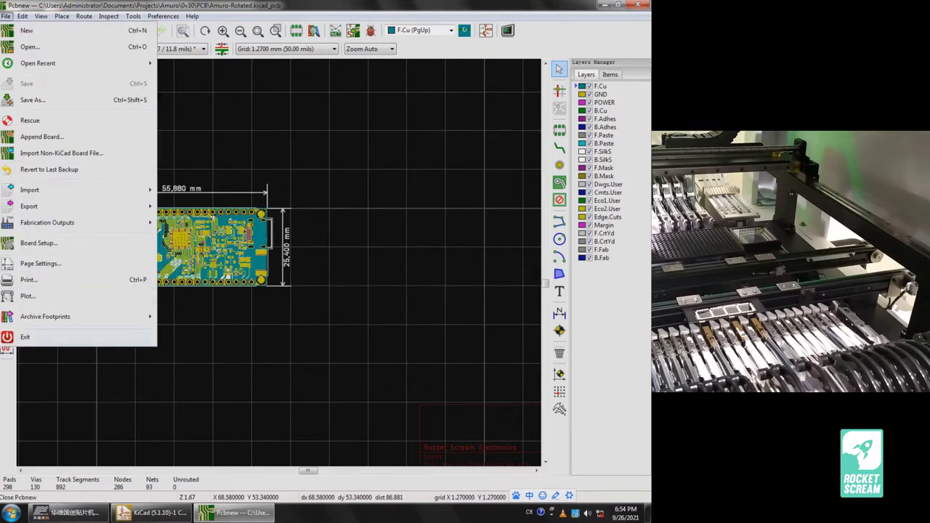
{"action": "key", "text": "Escape"}
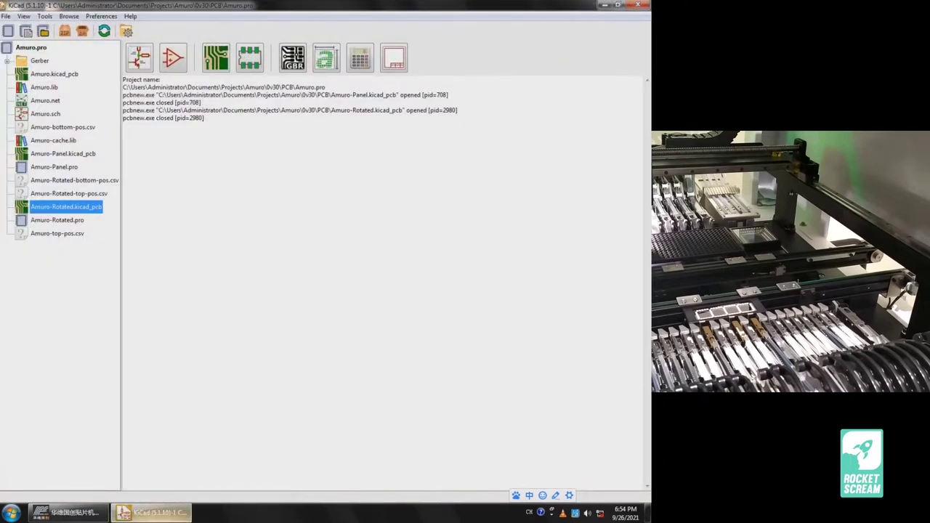
Step: Switch to the pick-and-place control software and import the Amuro-top-pos coordinate file from the project's PCB folder
{"action": "left_click", "coordinate": [69, 512]}
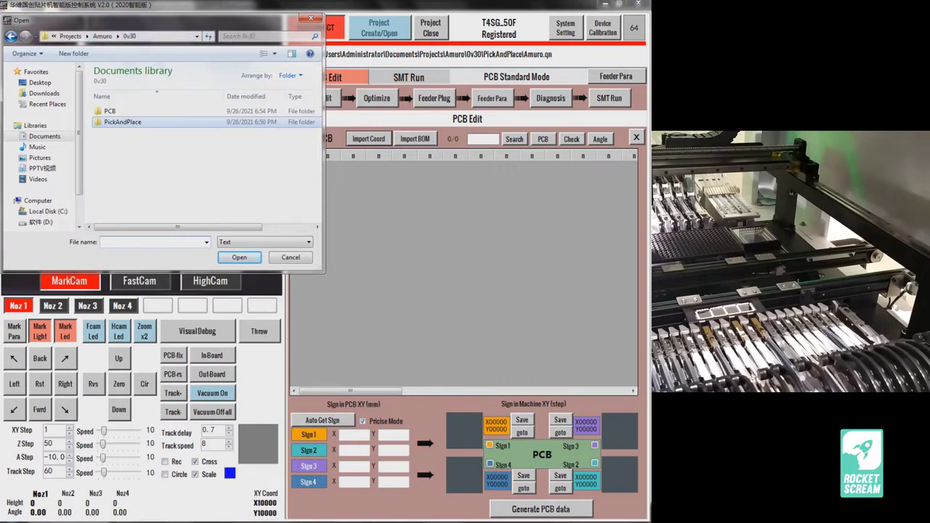
{"action": "key", "text": "alt+Up"}
{"action": "double_click", "coordinate": [110, 111]}
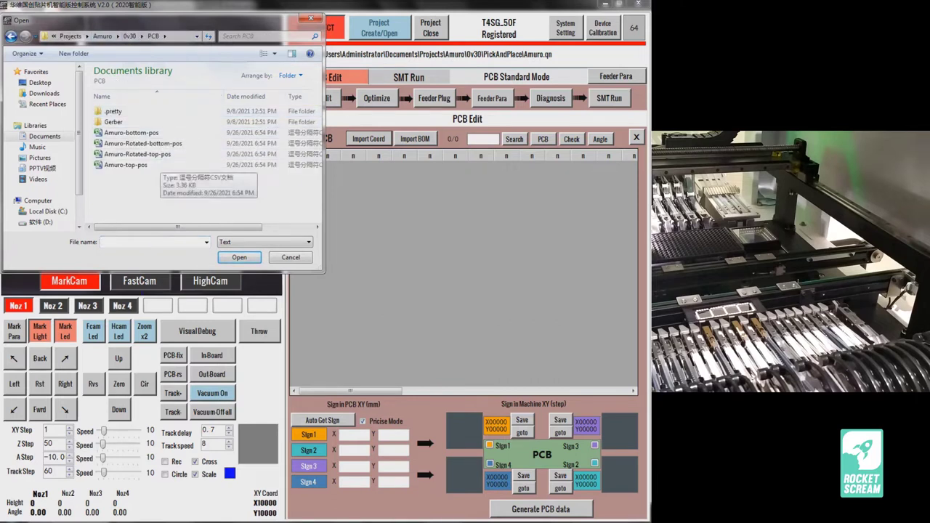
{"action": "left_click", "coordinate": [125, 165]}
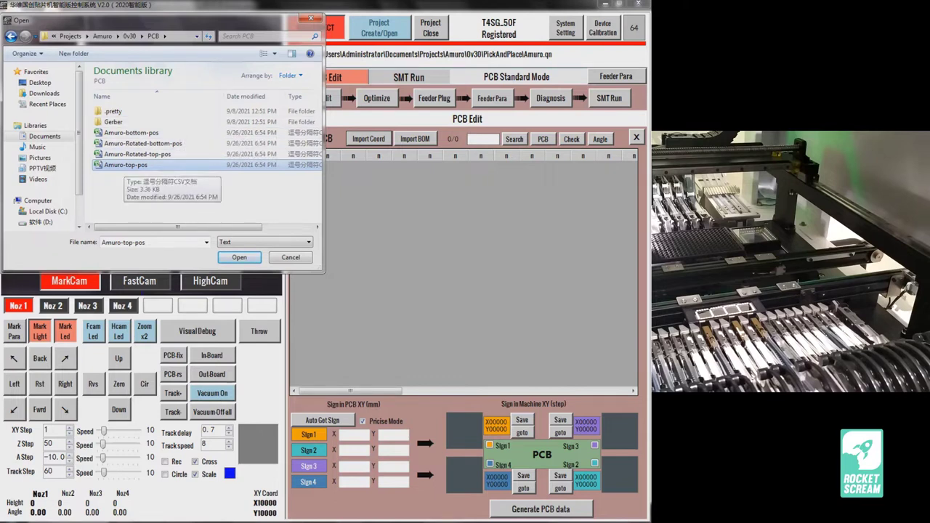
{"action": "key", "text": "Return"}
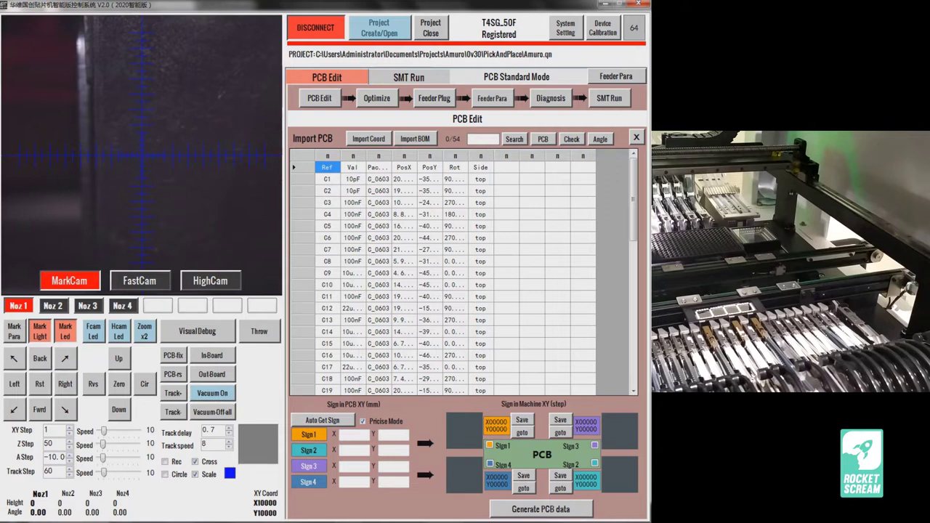
Step: Assign the Ref, Val, Package and PosX columns of the imported table as Label, Chip Value, Footprint and X
{"action": "right_click", "coordinate": [301, 152]}
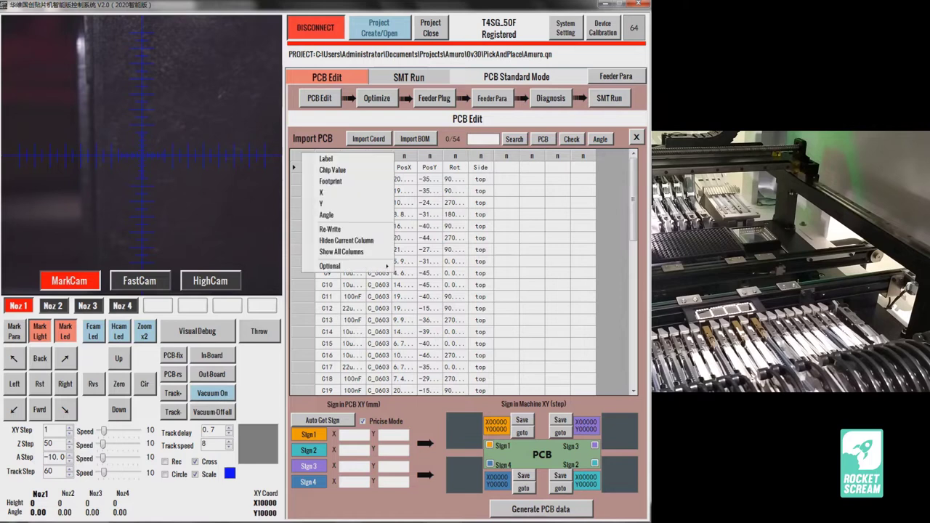
{"action": "left_click", "coordinate": [325, 159]}
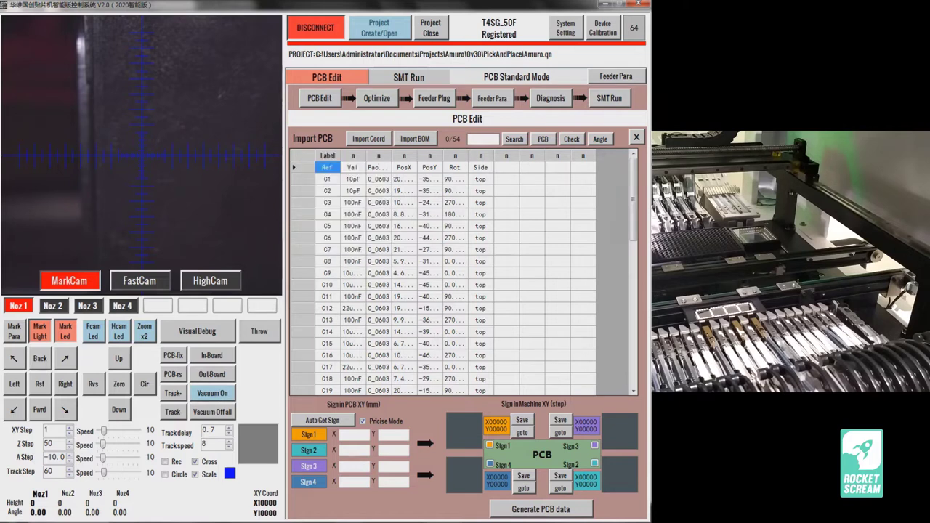
{"action": "right_click", "coordinate": [326, 157]}
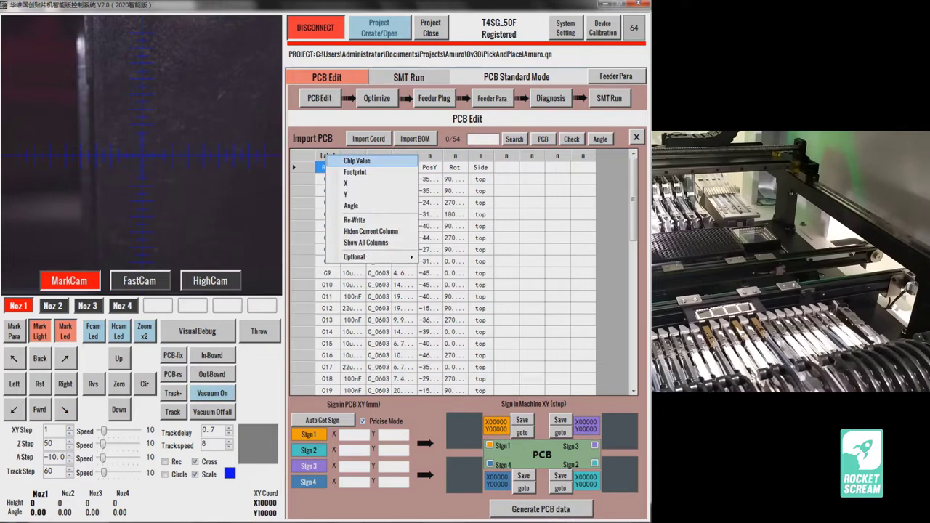
{"action": "left_click", "coordinate": [357, 160]}
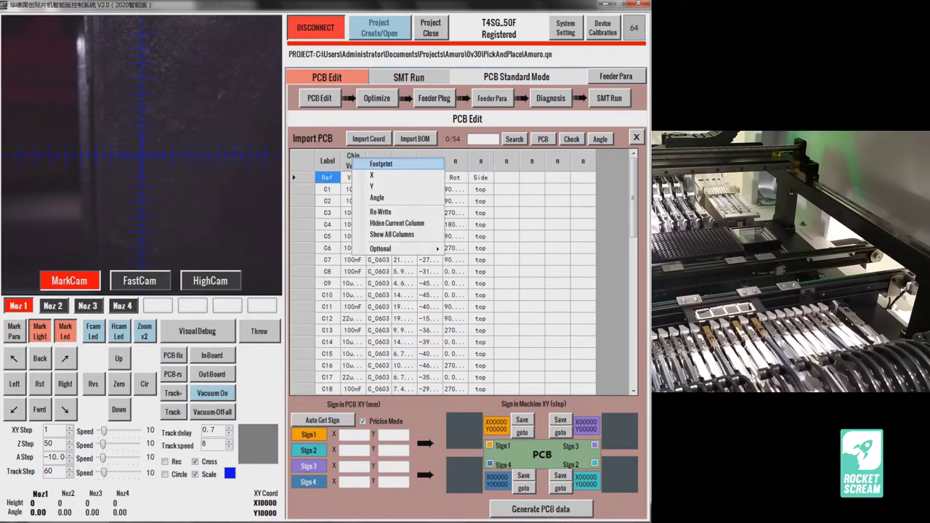
{"action": "left_click", "coordinate": [381, 163]}
{"action": "right_click", "coordinate": [400, 161]}
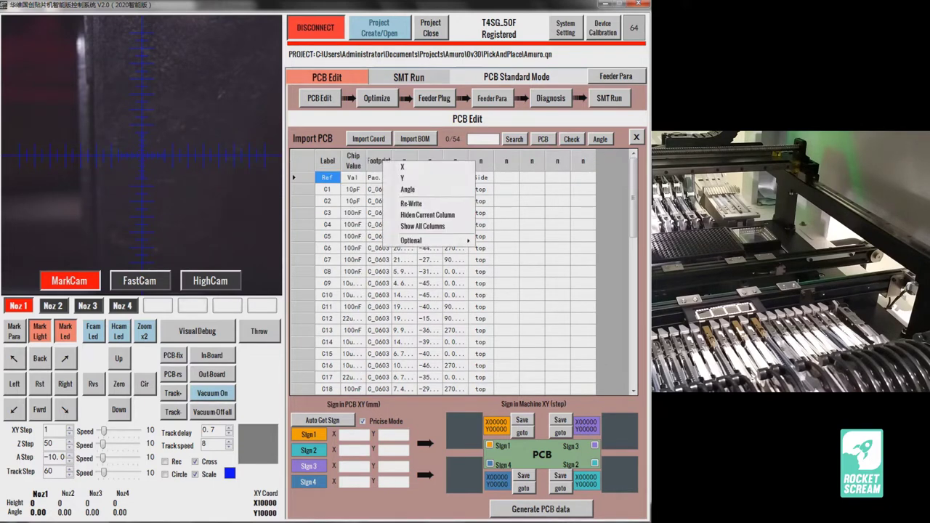
{"action": "left_click", "coordinate": [402, 166]}
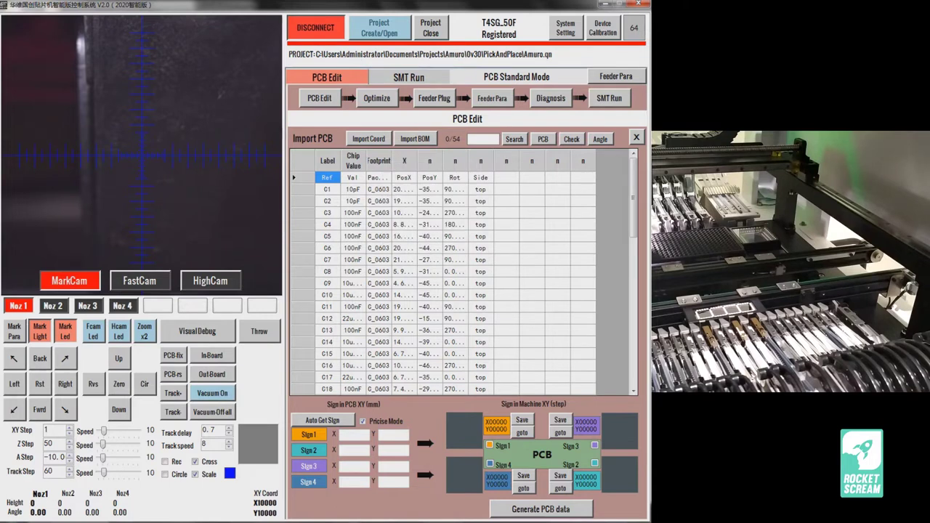
Step: Assign the PosY, Rot and Side columns of the imported table as Y, Angle and LAYER
{"action": "right_click", "coordinate": [429, 162]}
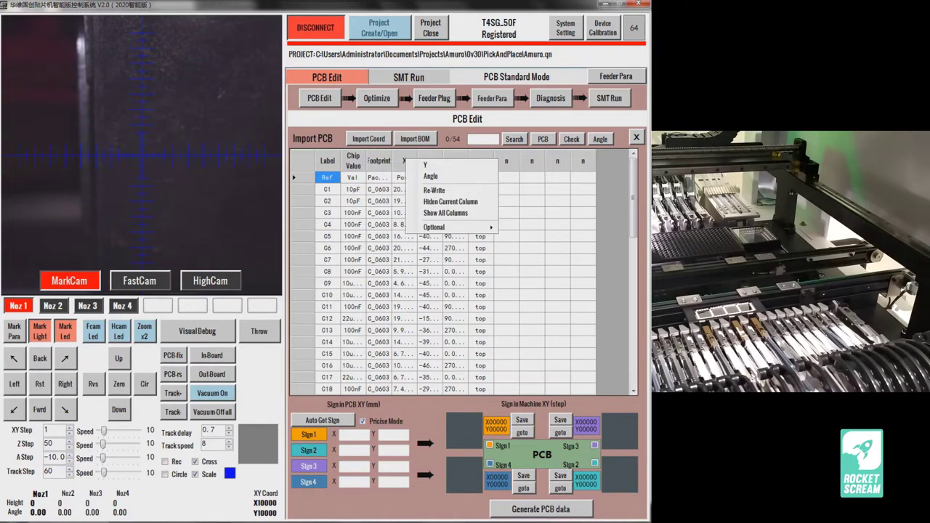
{"action": "left_click", "coordinate": [436, 178]}
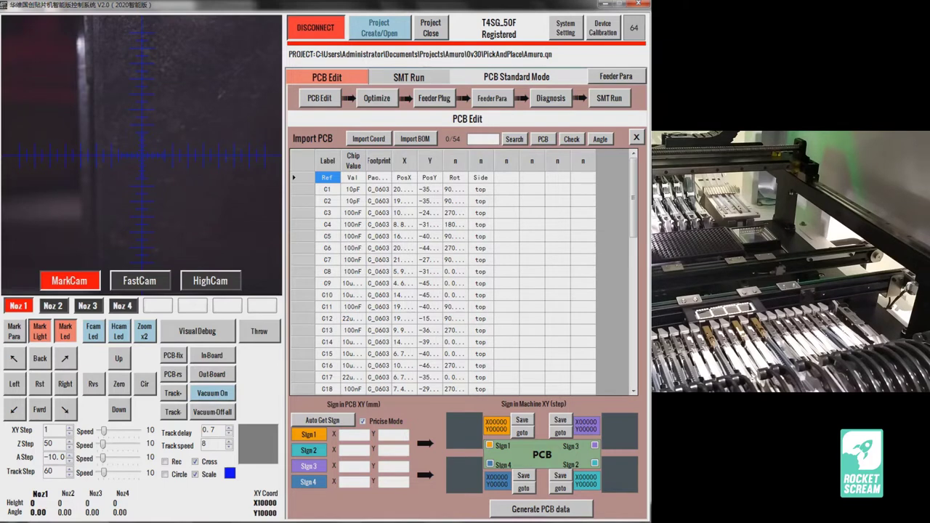
{"action": "right_click", "coordinate": [450, 161]}
{"action": "left_click", "coordinate": [458, 166]}
{"action": "right_click", "coordinate": [458, 162]}
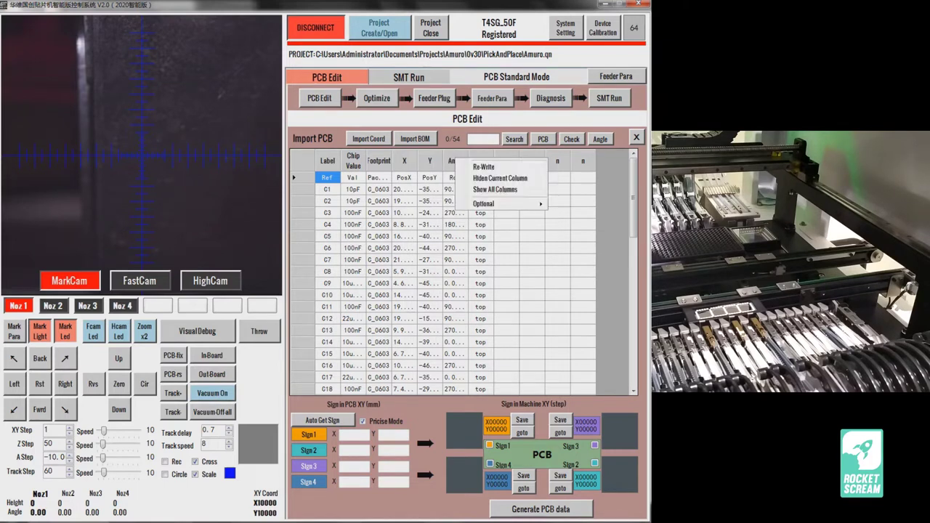
{"action": "mouse_move", "coordinate": [508, 204]}
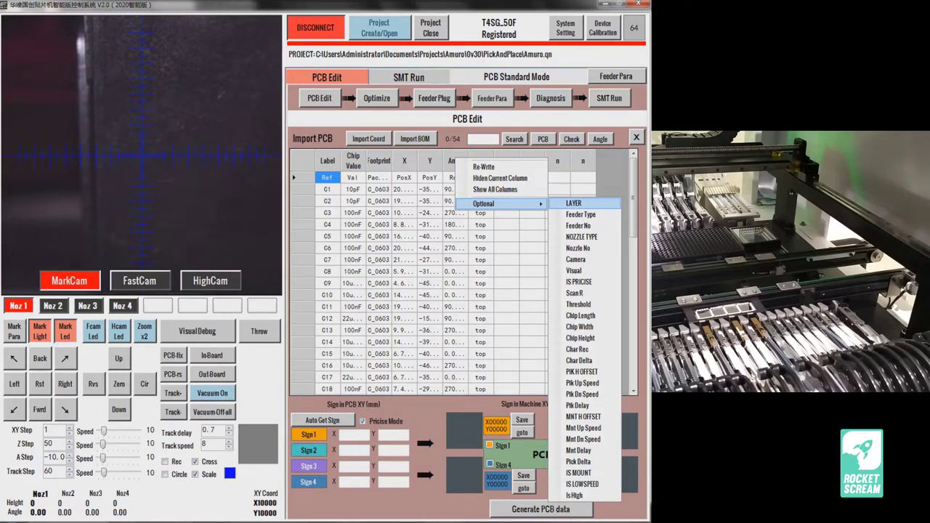
{"action": "left_click", "coordinate": [574, 203]}
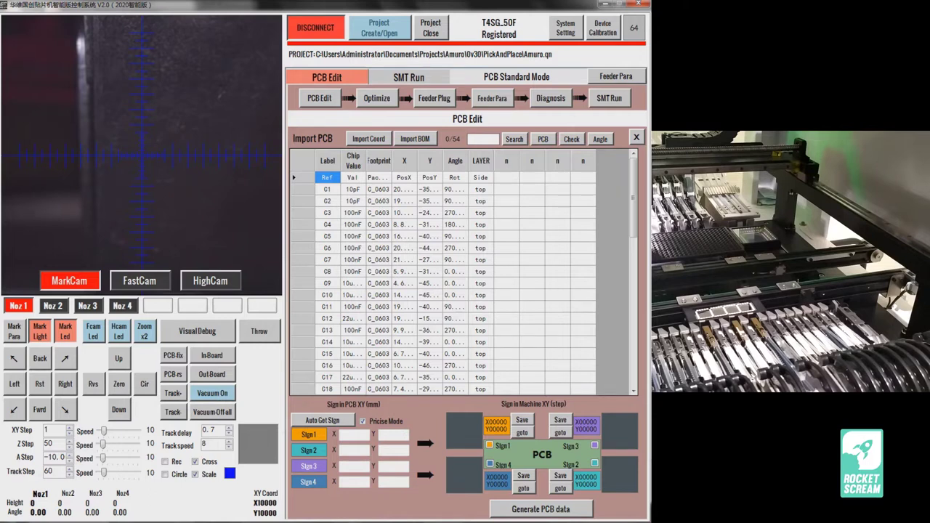
Step: Look through the imported component list and delete its header row that starts with Ref
{"action": "scroll", "coordinate": [445, 283], "scroll_direction": "down", "scroll_amount": 10}
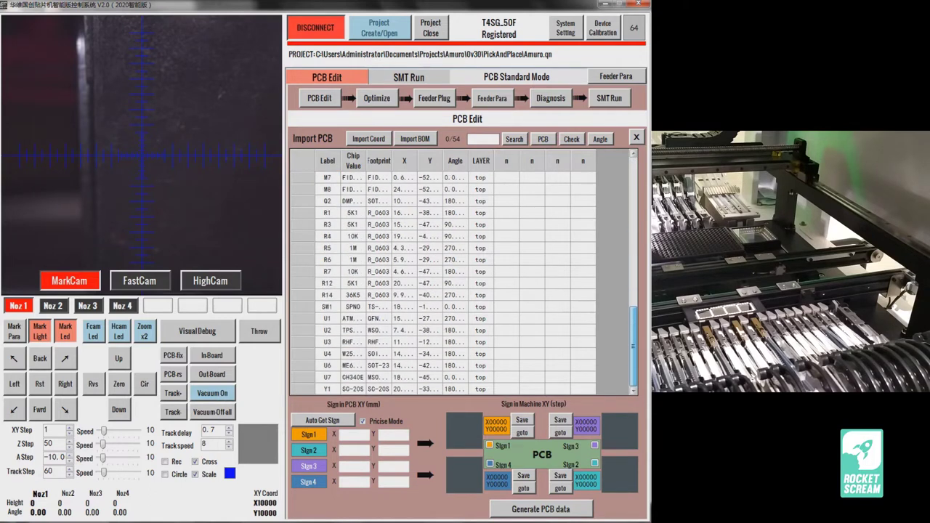
{"action": "scroll", "coordinate": [461, 283], "scroll_direction": "up", "scroll_amount": 10}
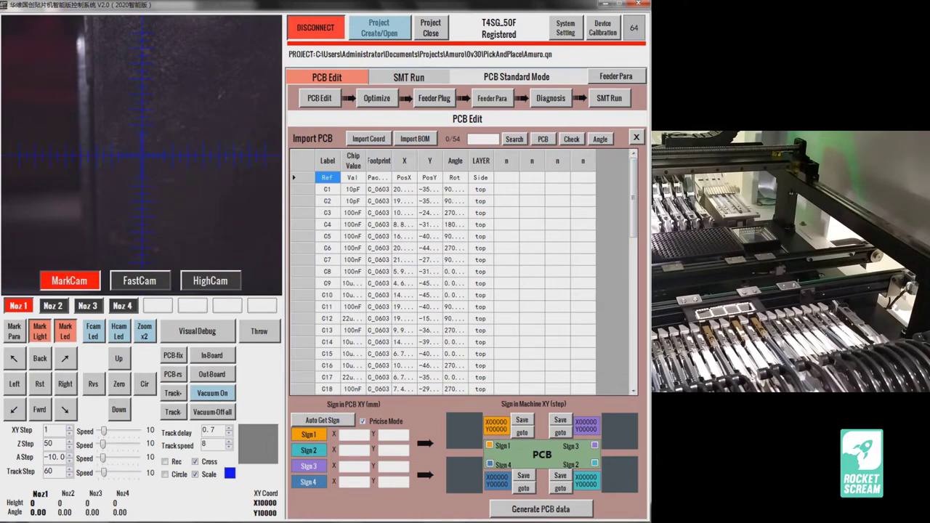
{"action": "left_click", "coordinate": [303, 177]}
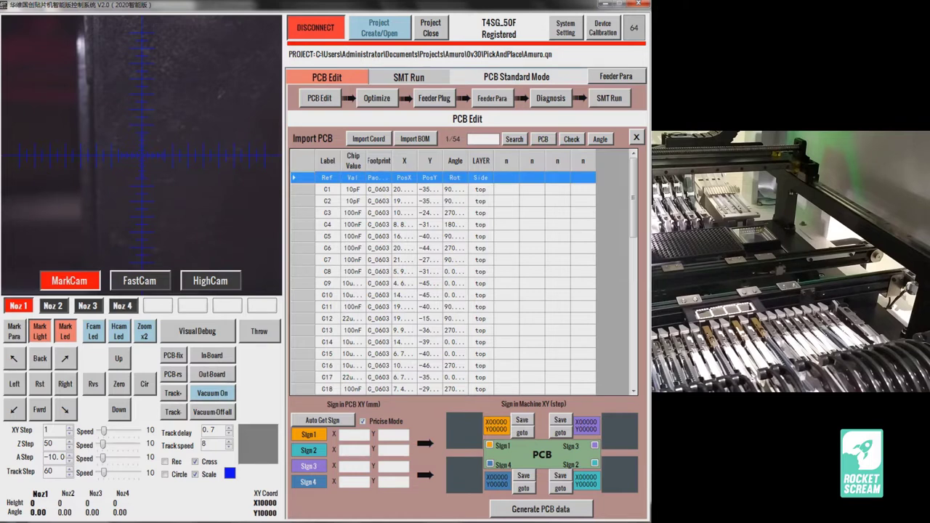
{"action": "right_click", "coordinate": [300, 178]}
{"action": "left_click", "coordinate": [320, 182]}
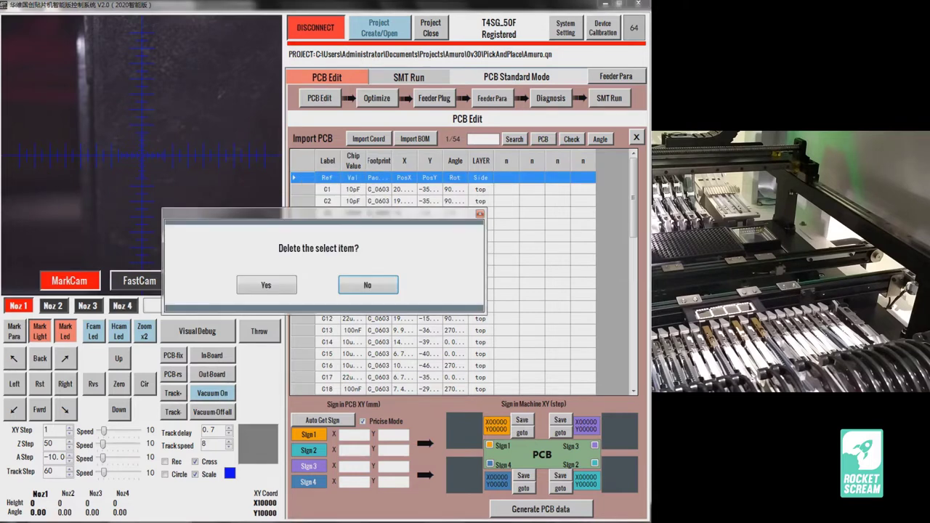
{"action": "key", "text": "Return"}
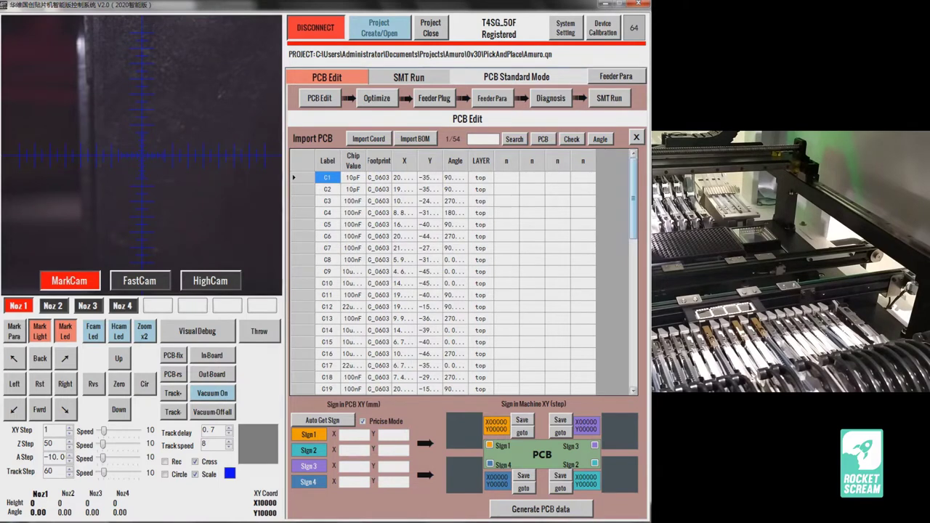
Step: Delete the LOGO4 row from the imported component list
{"action": "scroll", "coordinate": [466, 284], "scroll_direction": "down", "scroll_amount": 4}
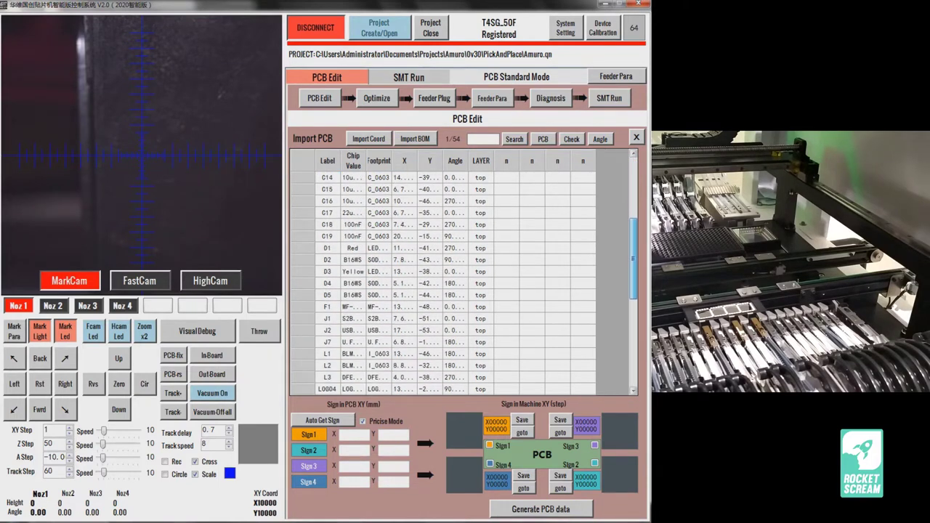
{"action": "scroll", "coordinate": [465, 284], "scroll_direction": "down", "scroll_amount": 3}
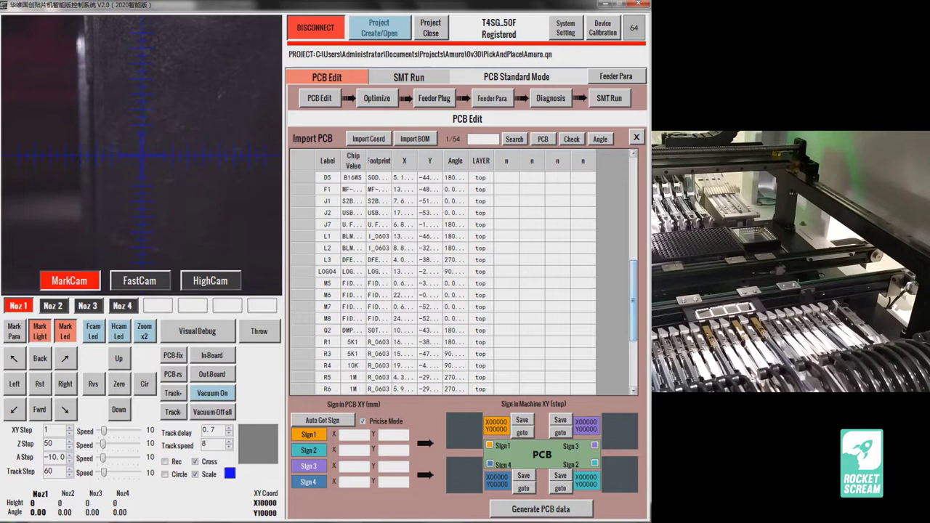
{"action": "left_click", "coordinate": [327, 271]}
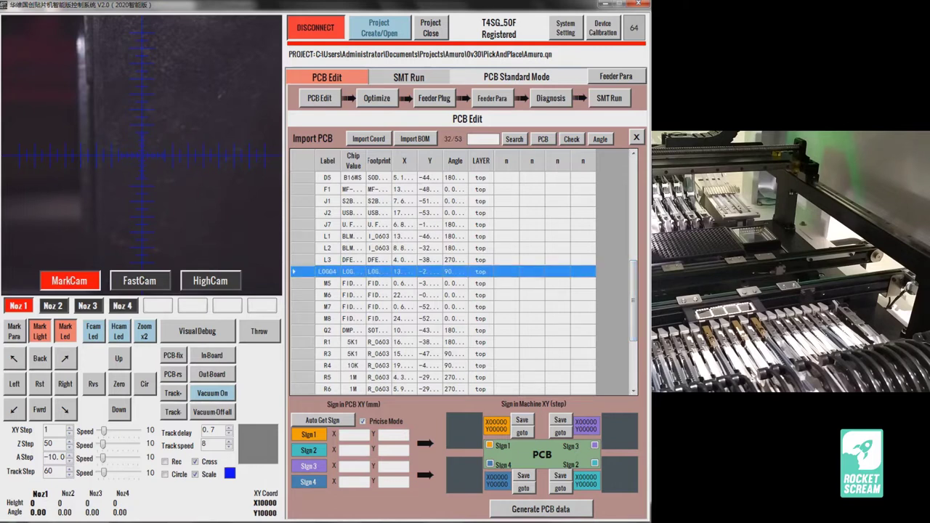
{"action": "right_click", "coordinate": [303, 271]}
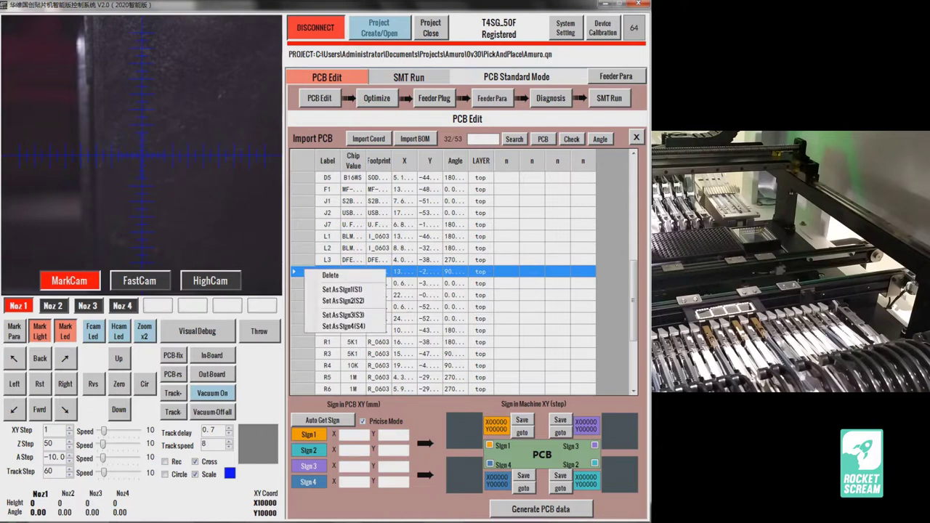
{"action": "left_click", "coordinate": [331, 275]}
{"action": "left_click", "coordinate": [267, 284]}
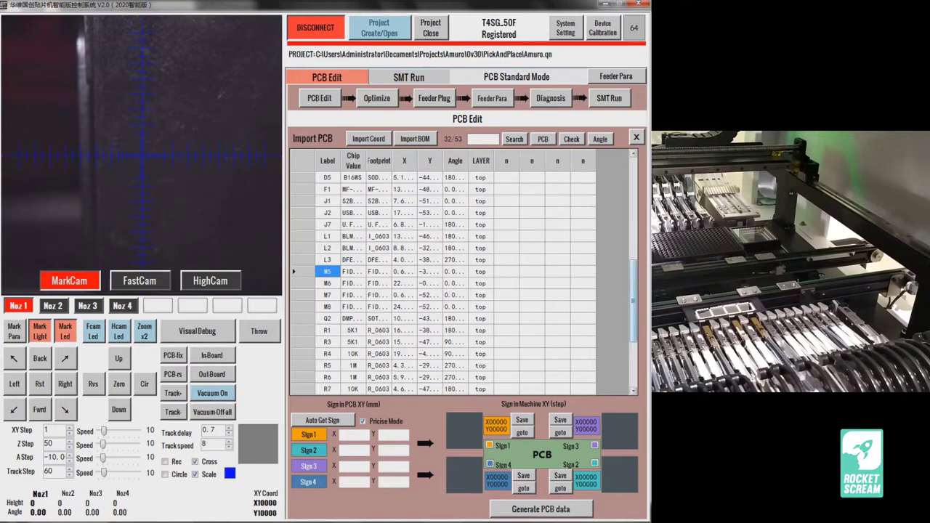
Step: Look through the component list and locate the M5 fiducial row
{"action": "scroll", "coordinate": [462, 284], "scroll_direction": "up", "scroll_amount": 3}
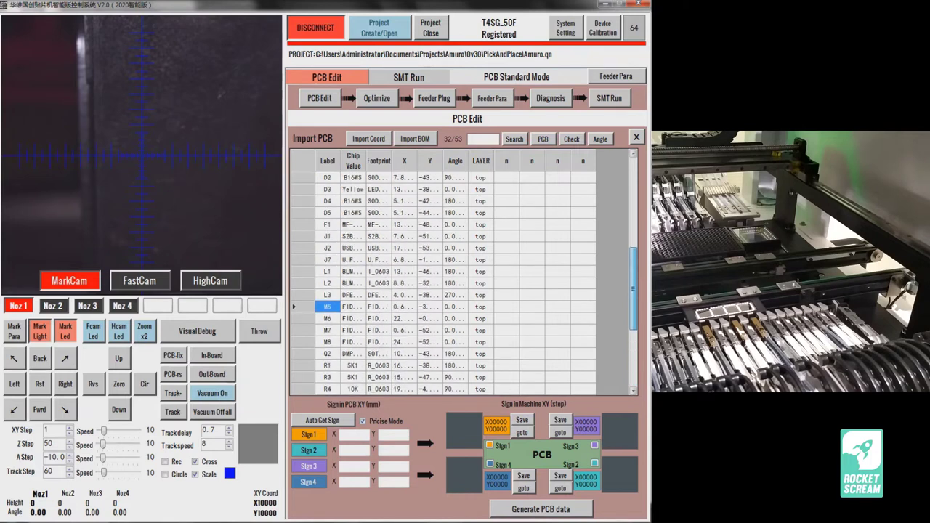
{"action": "scroll", "coordinate": [461, 284], "scroll_direction": "up", "scroll_amount": 7}
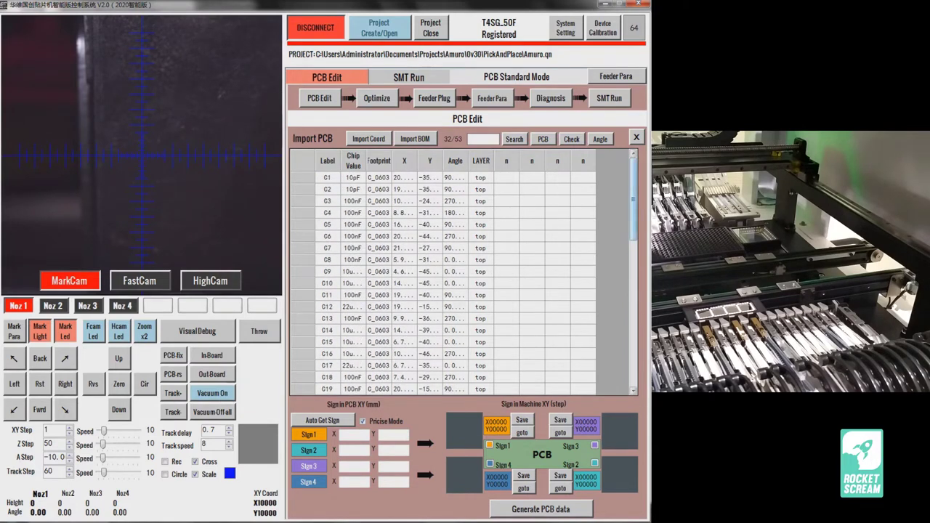
{"action": "scroll", "coordinate": [461, 283], "scroll_direction": "down", "scroll_amount": 12}
{"action": "left_click", "coordinate": [327, 178]}
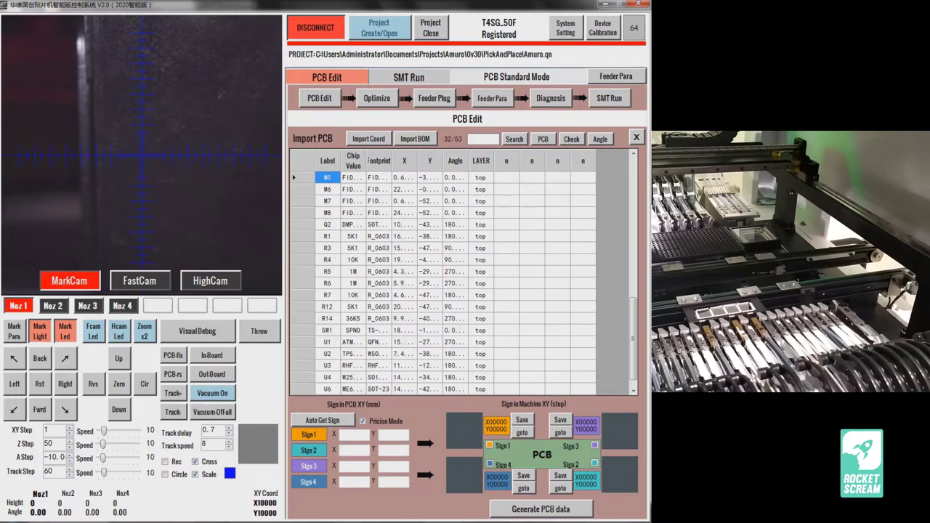
Step: Compare the sign layouts by turning Pricise Mode off and on again, and select the fiducial rows M5 to M8
{"action": "left_click", "coordinate": [363, 421]}
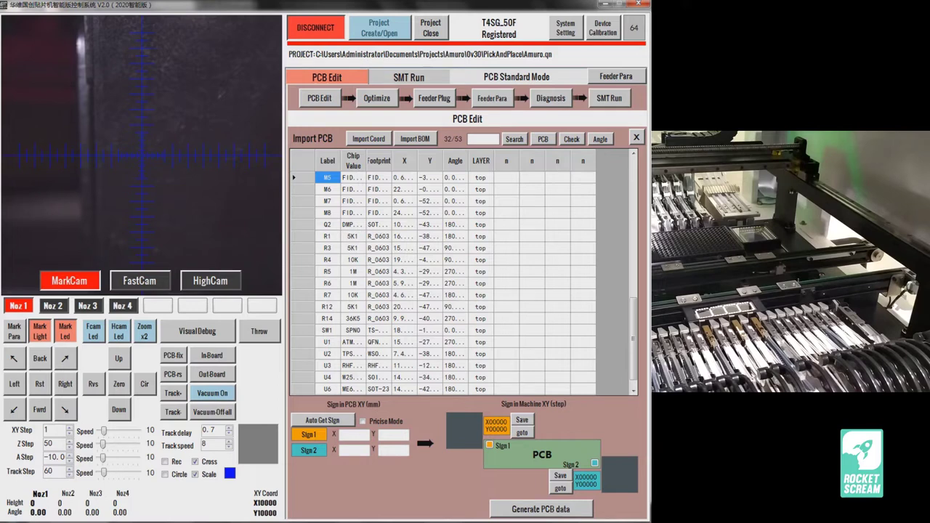
{"action": "left_click", "coordinate": [363, 421]}
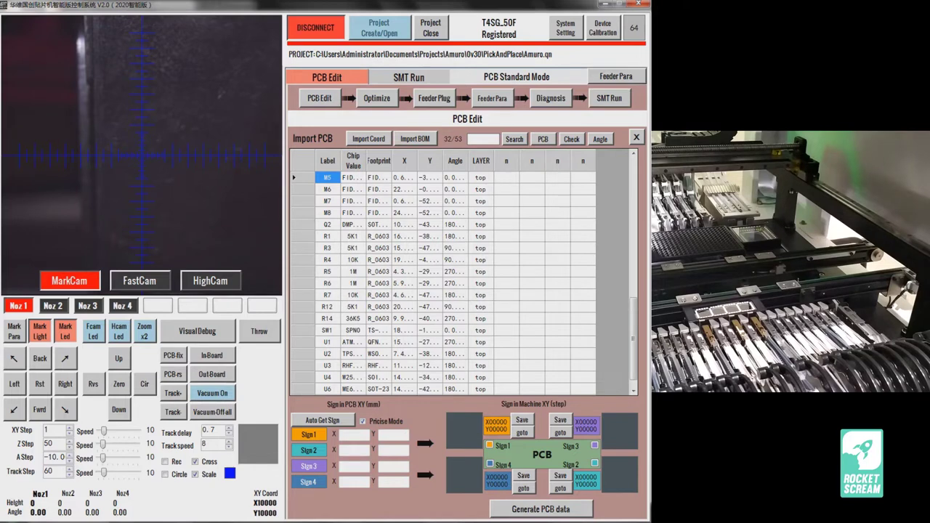
{"action": "scroll", "coordinate": [462, 283], "scroll_direction": "up", "scroll_amount": 1}
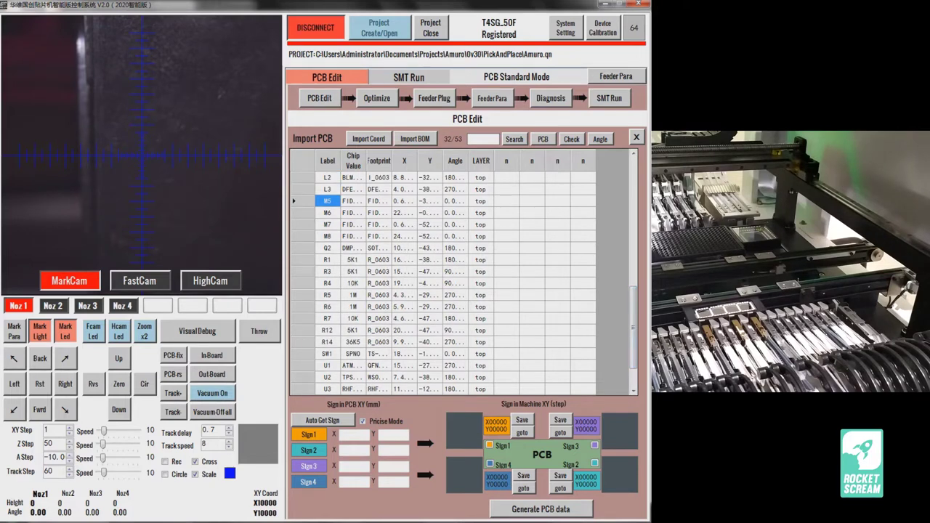
{"action": "left_click_drag", "start_coordinate": [303, 201], "coordinate": [303, 236]}
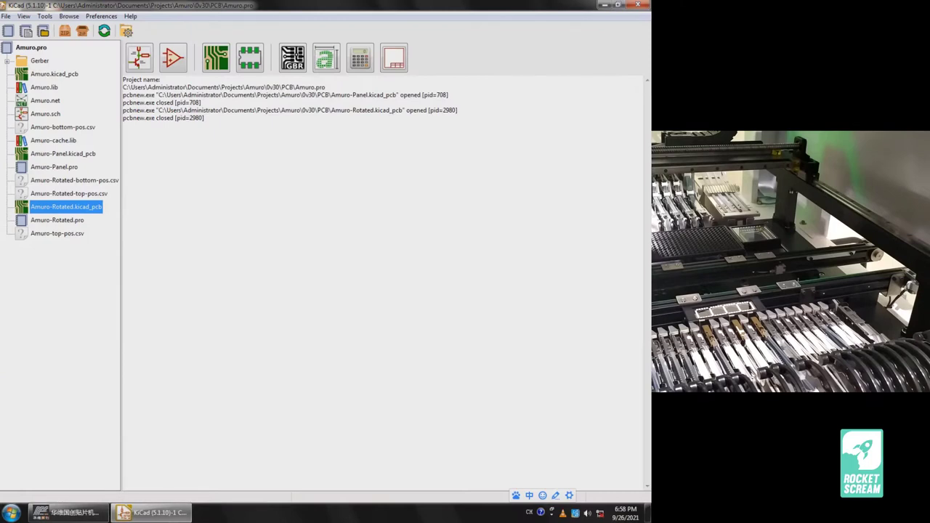
Step: Switch to KiCad, open Amuro.kicad_pcb and examine the M5 fiducial pad near the board's upper-left corner
{"action": "double_click", "coordinate": [54, 73]}
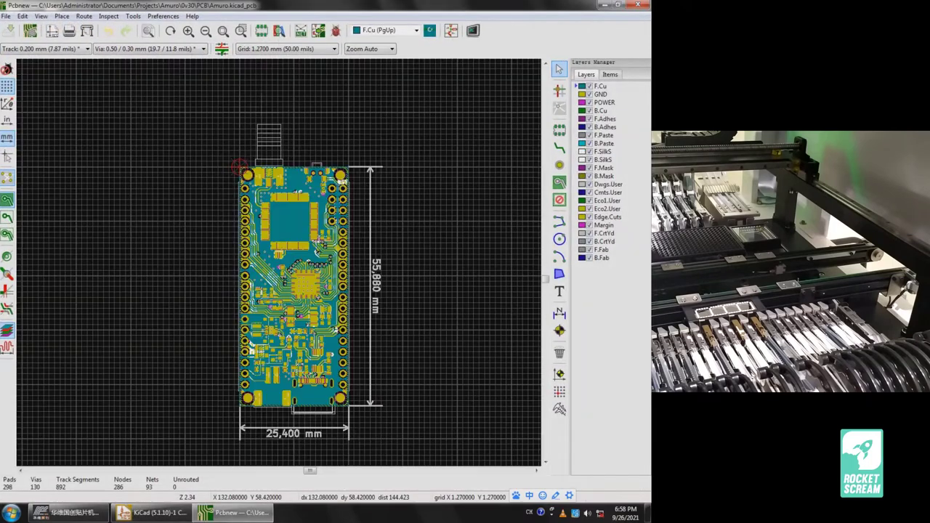
{"action": "scroll", "coordinate": [268, 178], "scroll_direction": "up", "scroll_amount": 2}
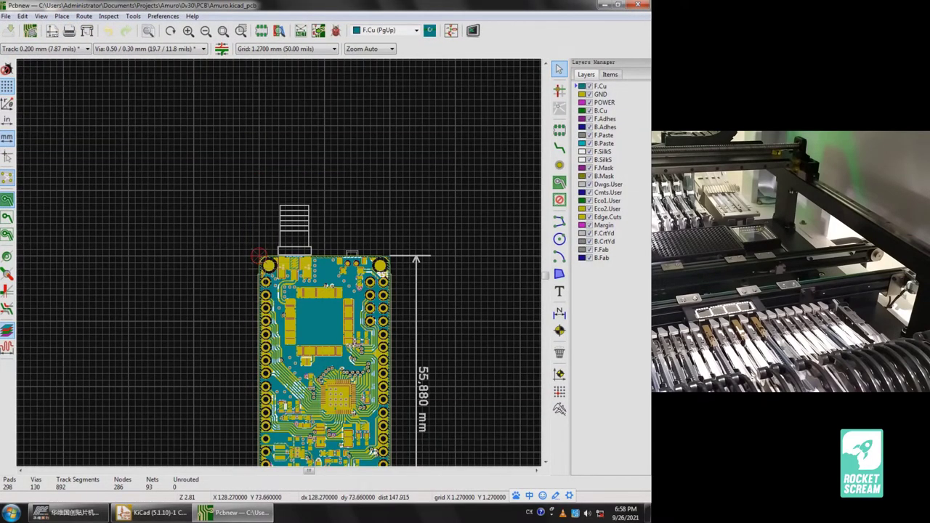
{"action": "scroll", "coordinate": [279, 262], "scroll_direction": "up", "scroll_amount": 2}
{"action": "scroll", "coordinate": [281, 265], "scroll_direction": "up", "scroll_amount": 2}
{"action": "left_click", "coordinate": [126, 287]}
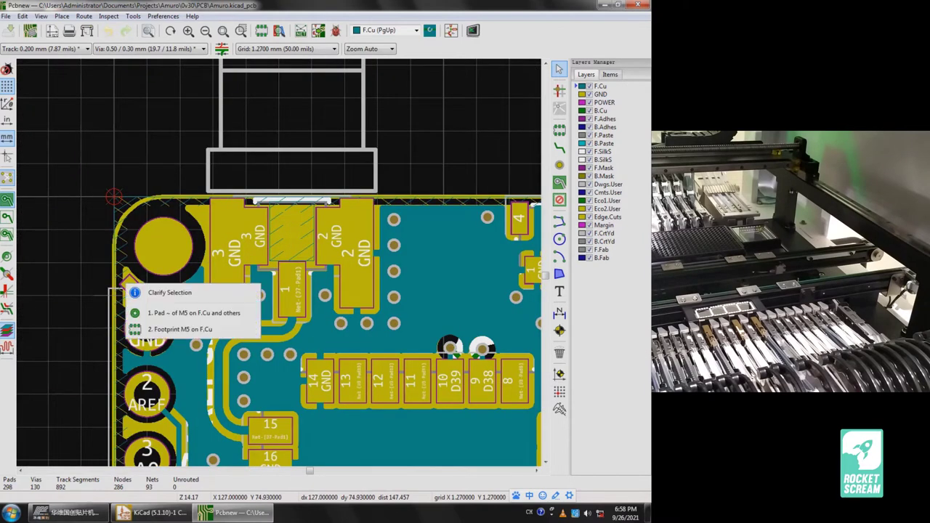
{"action": "left_click", "coordinate": [182, 313]}
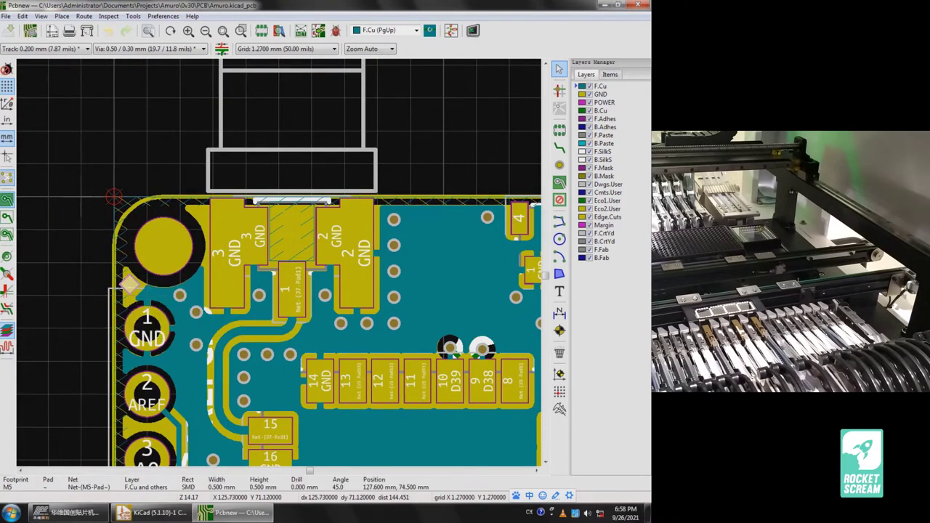
Step: Examine the M6 fiducial footprint near the board's upper-right corner
{"action": "key", "text": "Home"}
{"action": "scroll", "coordinate": [363, 287], "scroll_direction": "up", "scroll_amount": 4}
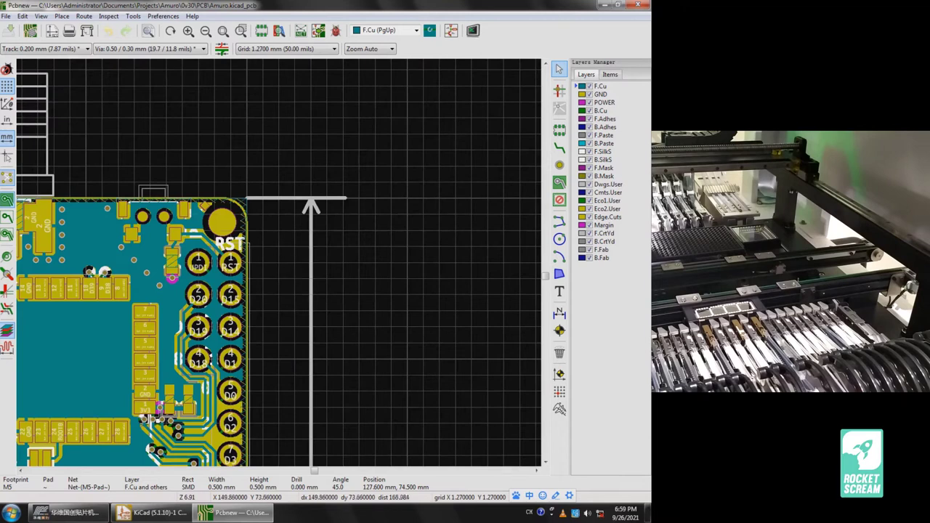
{"action": "left_click", "coordinate": [153, 193]}
{"action": "scroll", "coordinate": [149, 420], "scroll_direction": "down", "scroll_amount": 5}
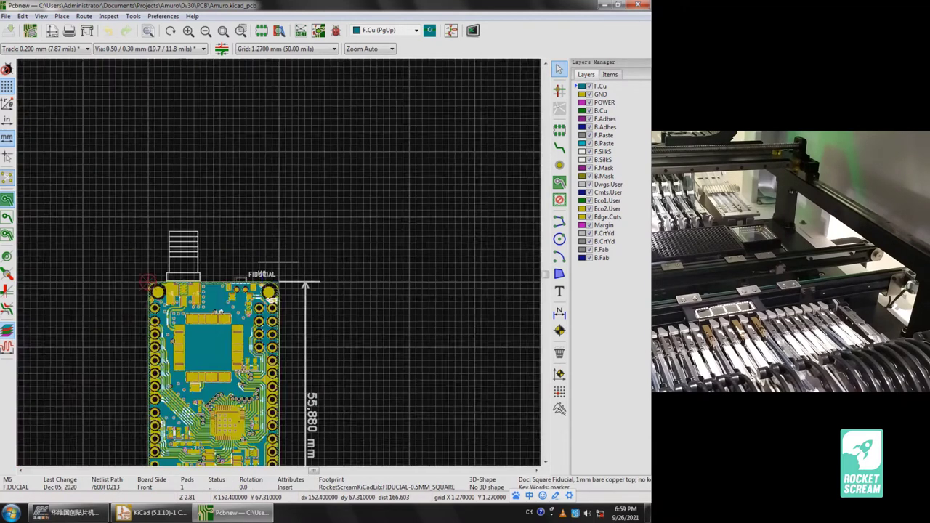
Step: Examine the fiducial near the board's lower-left mounting hole
{"action": "scroll", "coordinate": [199, 399], "scroll_direction": "up", "scroll_amount": 4}
{"action": "scroll", "coordinate": [267, 270], "scroll_direction": "up", "scroll_amount": 3}
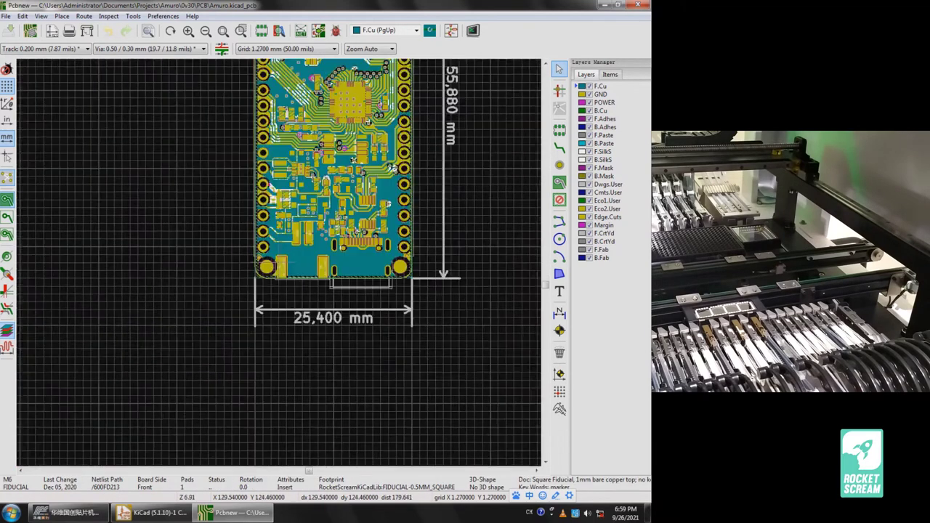
{"action": "left_click", "coordinate": [269, 271]}
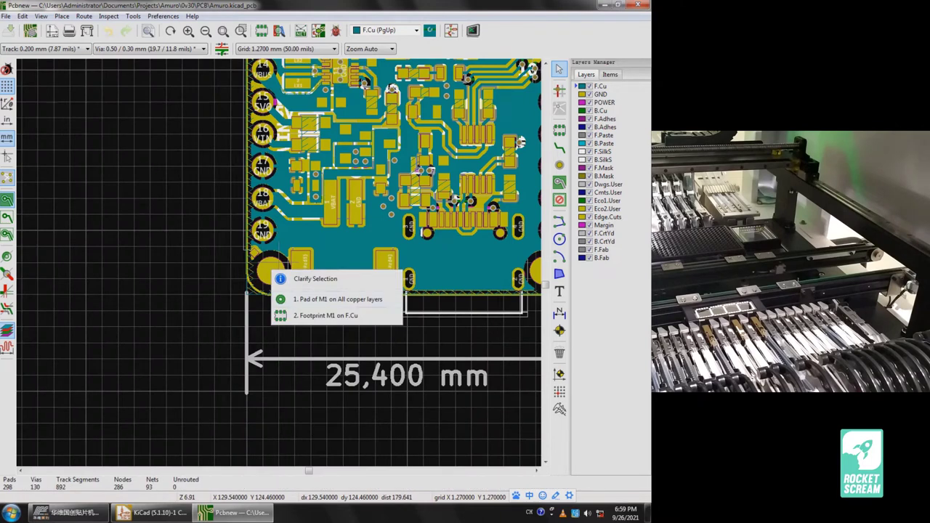
{"action": "left_click", "coordinate": [254, 255]}
{"action": "key", "text": "Escape"}
{"action": "scroll", "coordinate": [254, 256], "scroll_direction": "down", "scroll_amount": 5}
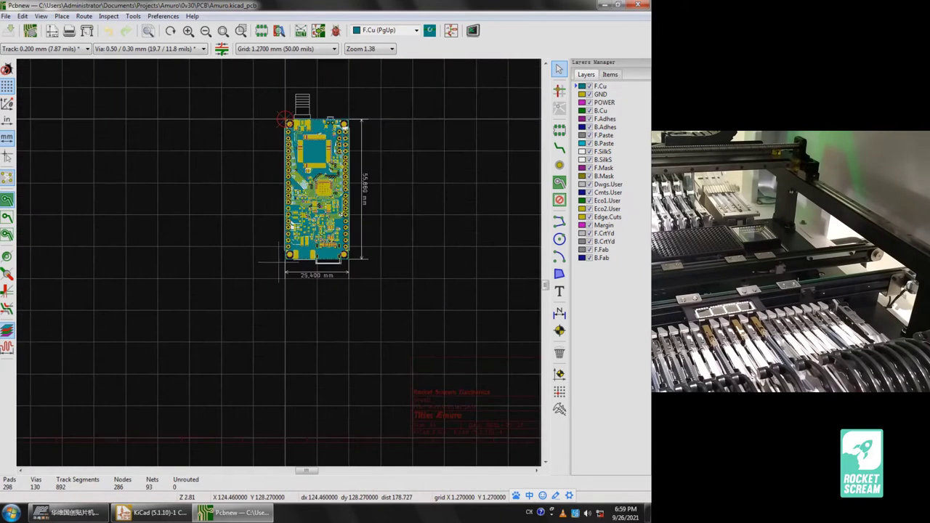
Step: Examine the M8 fiducial pad near the SDA pin at the board's lower-right corner
{"action": "scroll", "coordinate": [377, 325], "scroll_direction": "up", "scroll_amount": 7}
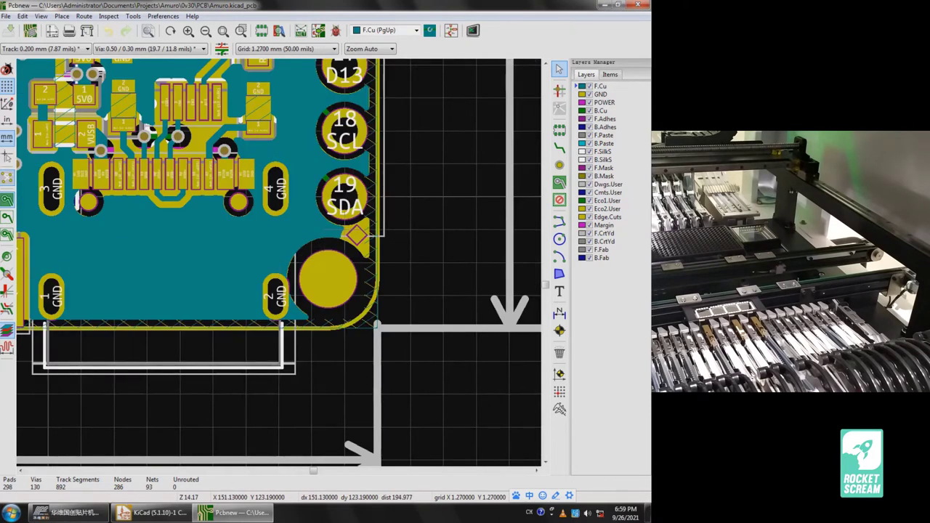
{"action": "left_click", "coordinate": [355, 234]}
{"action": "scroll", "coordinate": [350, 229], "scroll_direction": "up", "scroll_amount": 7}
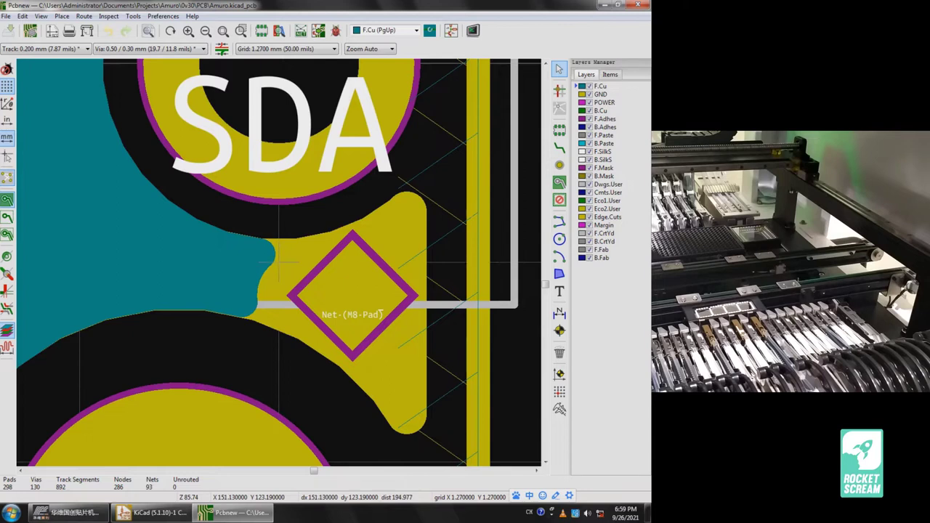
{"action": "scroll", "coordinate": [278, 262], "scroll_direction": "down", "scroll_amount": 9}
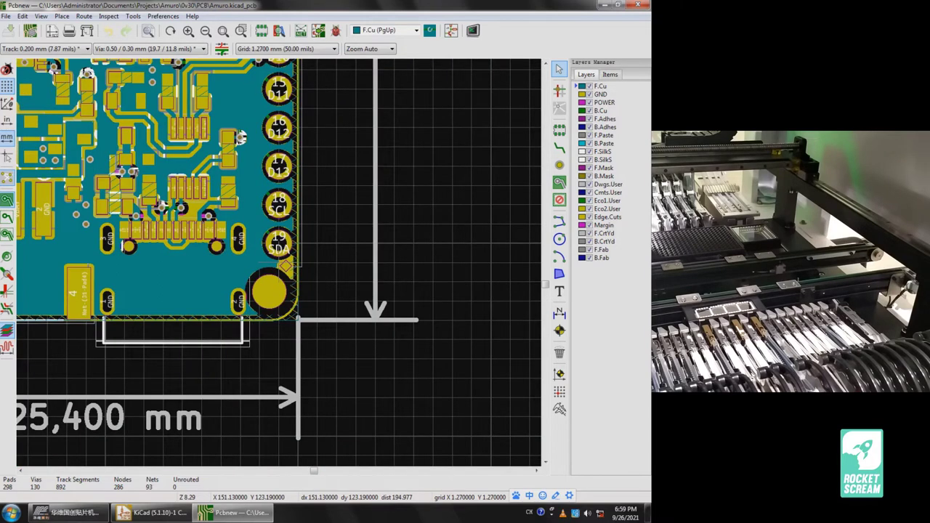
{"action": "scroll", "coordinate": [279, 263], "scroll_direction": "down", "scroll_amount": 10}
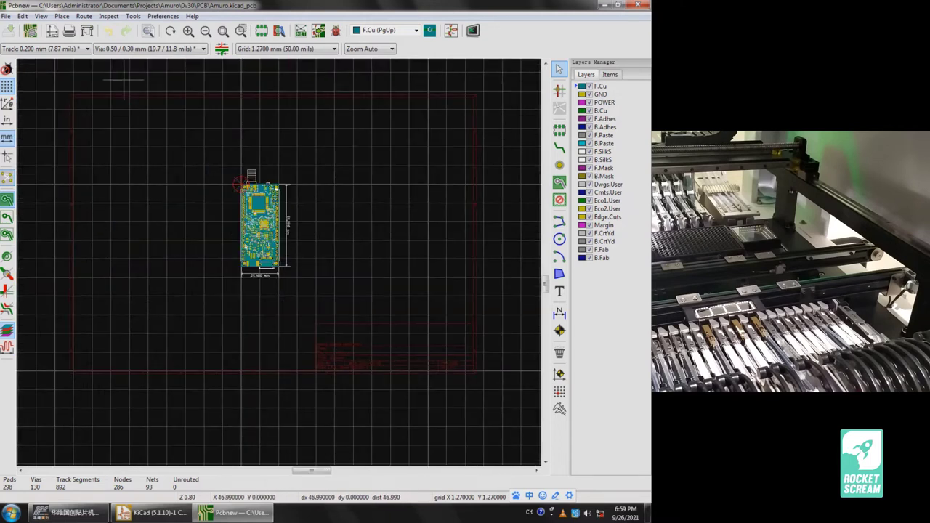
Step: Close the board editor and switch back to the pick-and-place control software
{"action": "left_click", "coordinate": [6, 16]}
{"action": "left_click", "coordinate": [24, 245]}
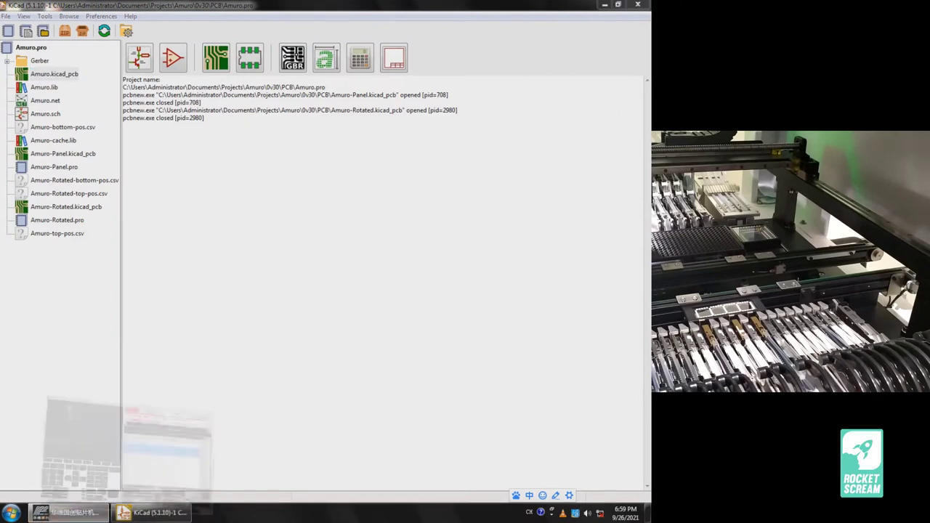
{"action": "left_click", "coordinate": [69, 512]}
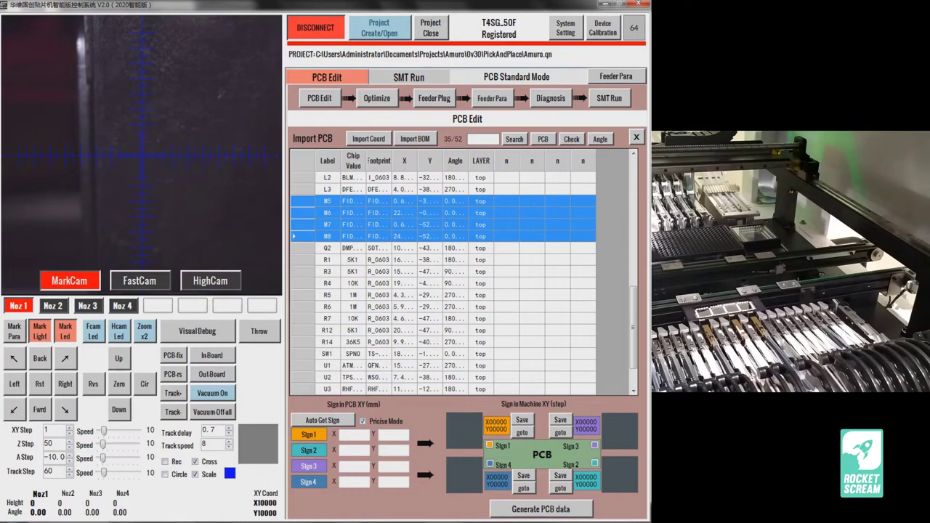
Step: Set fiducial M5 as Sign4 (S4) and fiducial M6 as Sign1 (S1)
{"action": "left_click", "coordinate": [327, 201]}
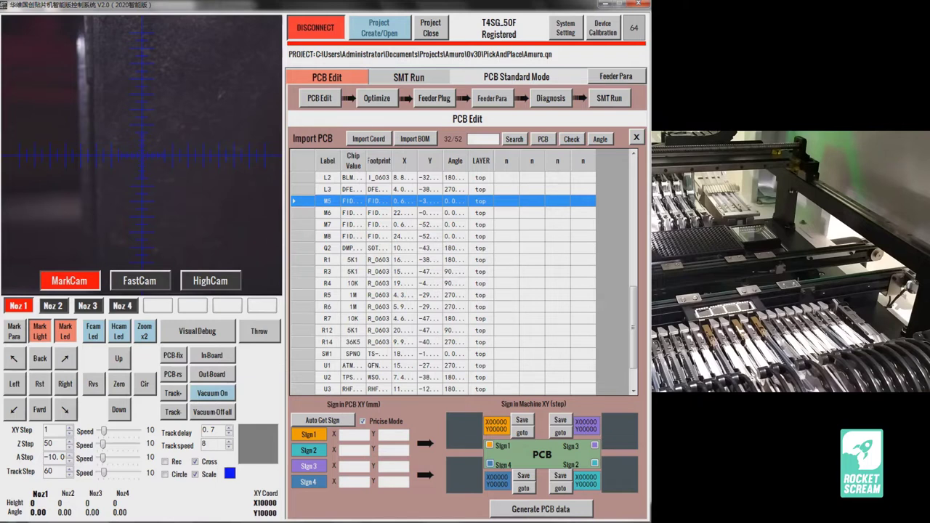
{"action": "right_click", "coordinate": [307, 199]}
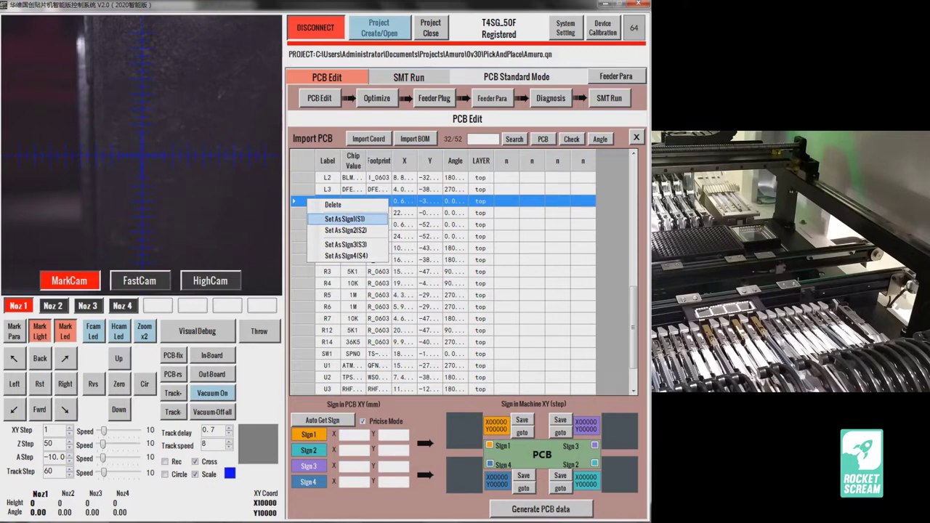
{"action": "left_click", "coordinate": [346, 256]}
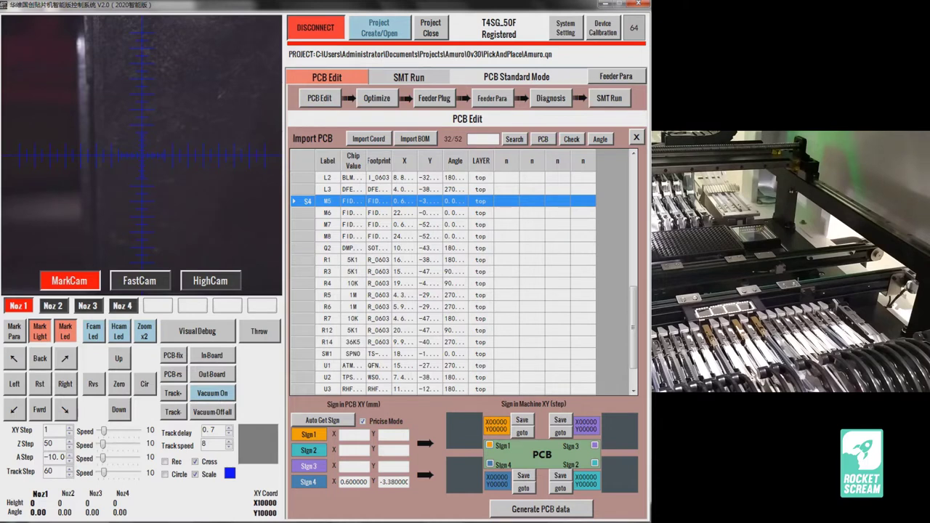
{"action": "left_click", "coordinate": [308, 213]}
{"action": "right_click", "coordinate": [307, 213]}
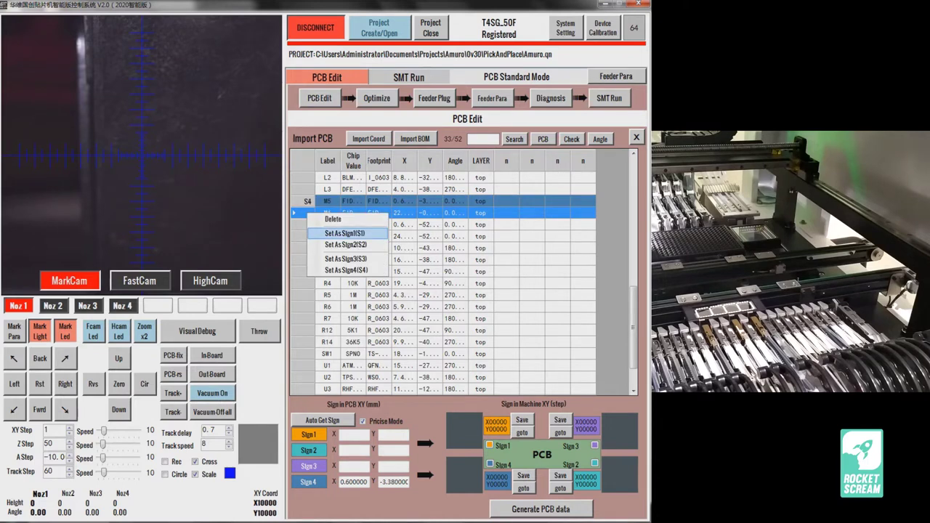
{"action": "left_click", "coordinate": [345, 233]}
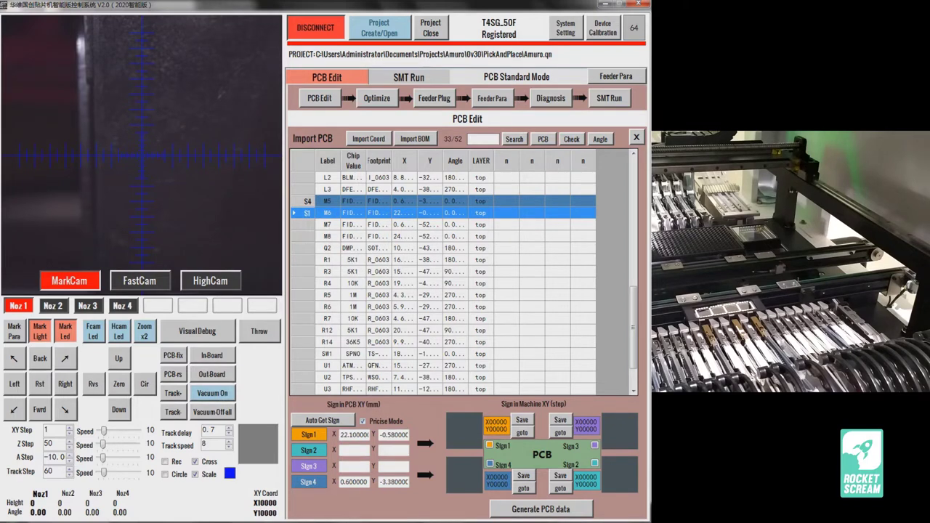
Step: Set fiducial M7 as Sign2 (S2)
{"action": "left_click", "coordinate": [307, 224]}
{"action": "right_click", "coordinate": [308, 225]}
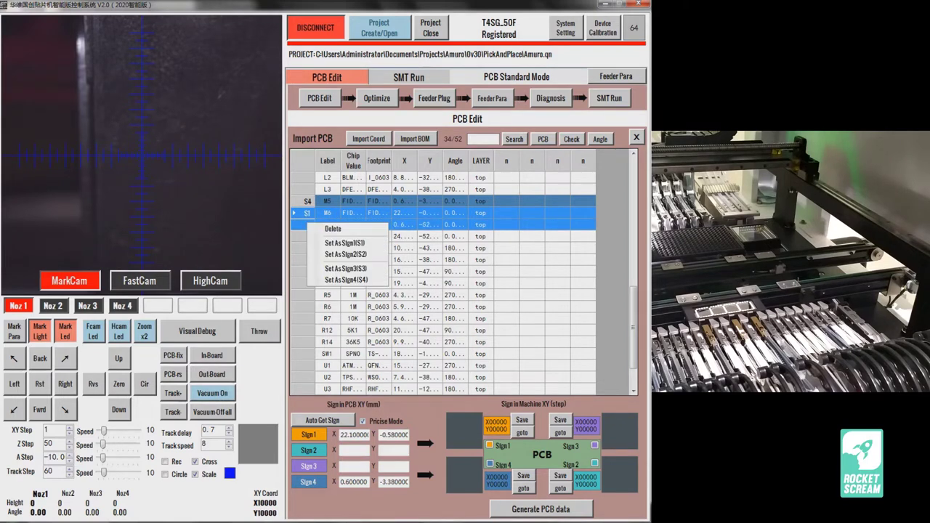
{"action": "left_click", "coordinate": [345, 255]}
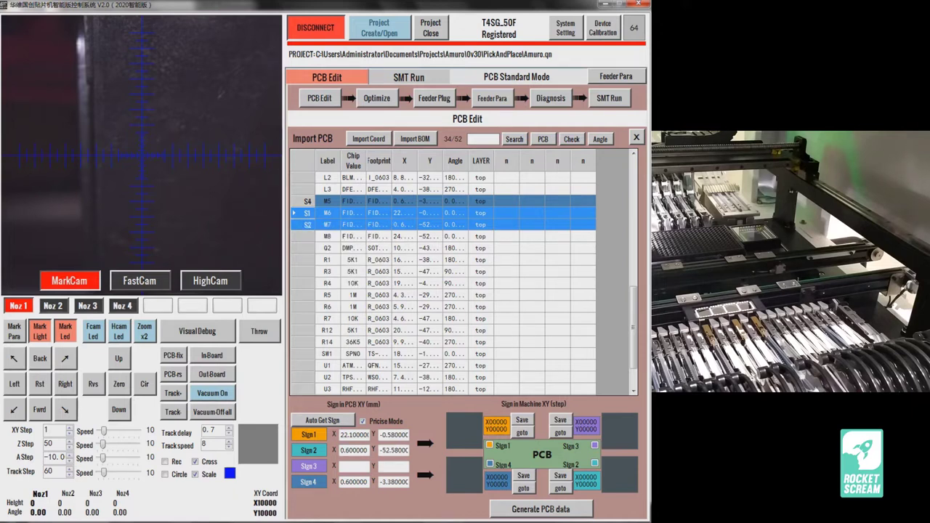
Step: Set fiducial M8 as Sign3 (S3) and review the sign assignments of M5 to M8
{"action": "left_click", "coordinate": [307, 237]}
{"action": "right_click", "coordinate": [307, 237]}
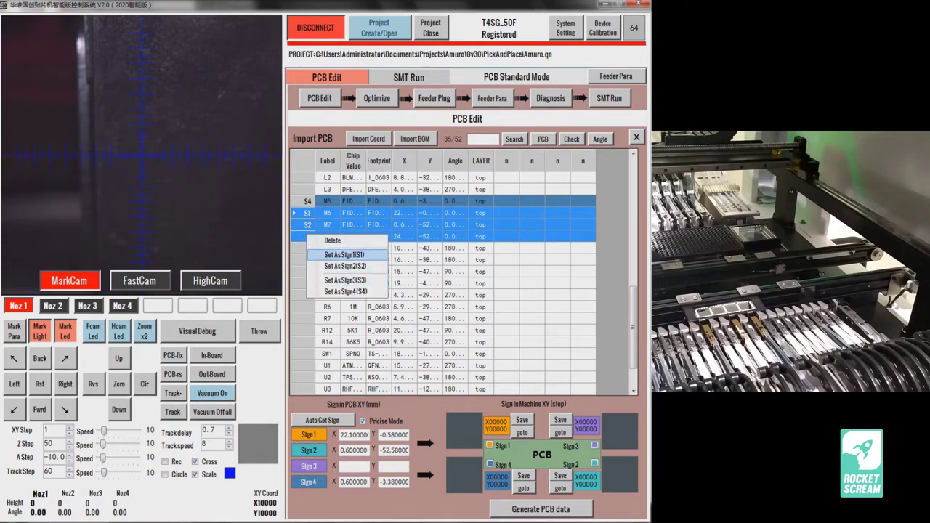
{"action": "left_click", "coordinate": [345, 280]}
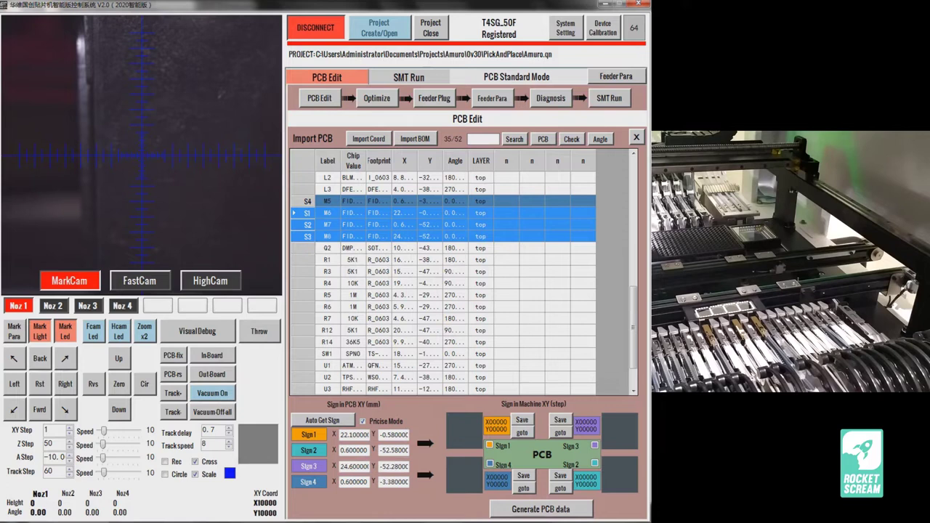
{"action": "left_click", "coordinate": [327, 201]}
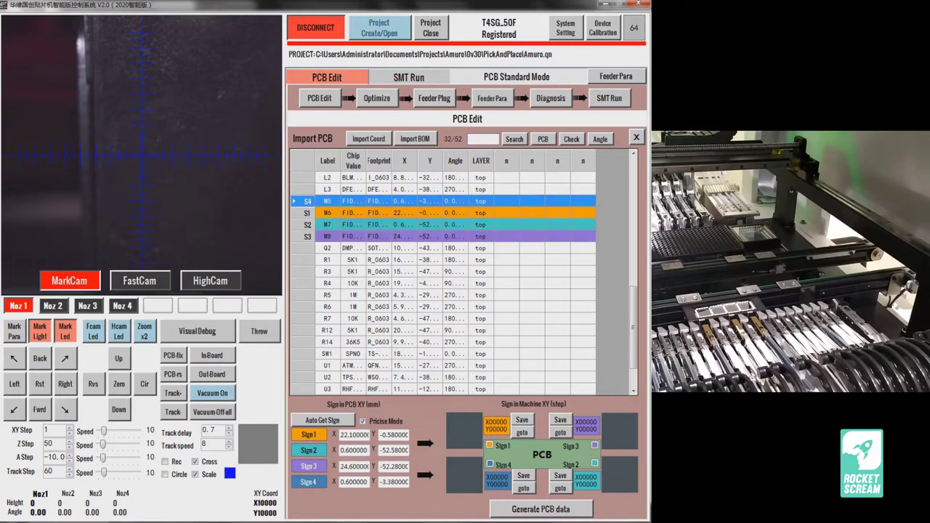
{"action": "left_click_drag", "start_coordinate": [327, 225], "coordinate": [327, 236]}
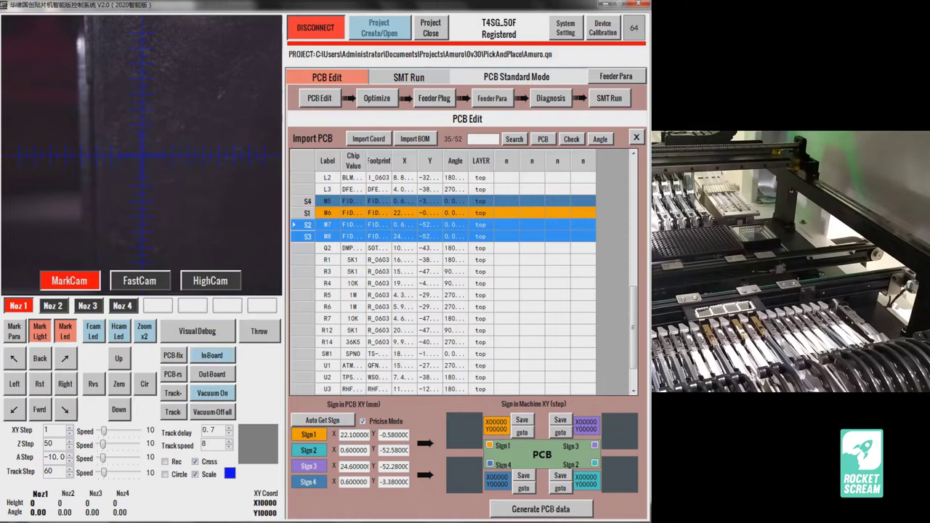
Step: Set the track speed to 2 for moving the board into the machine
{"action": "left_click", "coordinate": [205, 443]}
{"action": "type", "text": "2"}
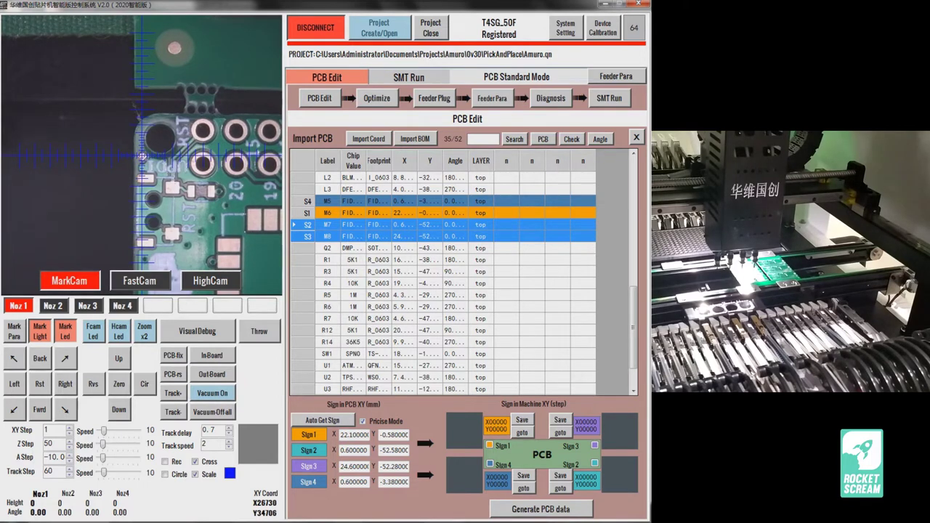
Step: Centre the mark camera at 2x zoom on fiducial M6 near the RST marking and save machine position X26737, Y34712 as Sign 1
{"action": "left_click", "coordinate": [144, 331]}
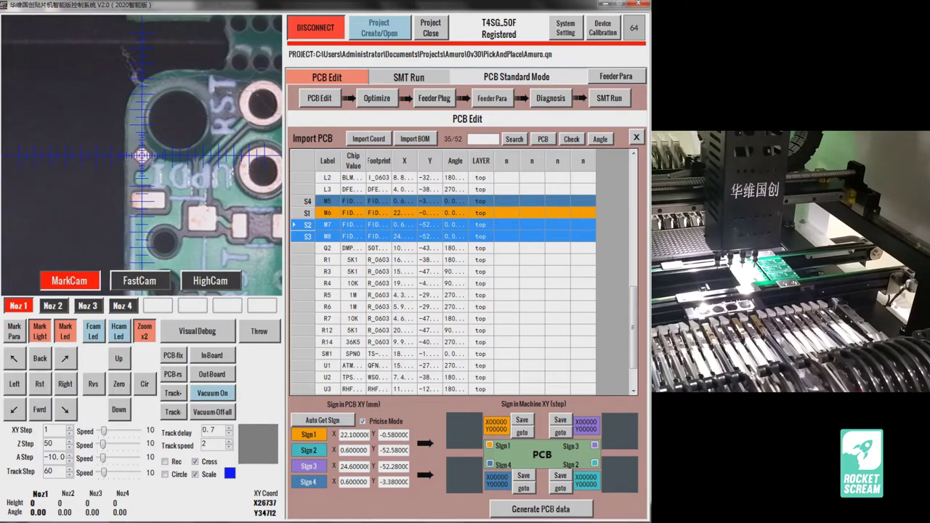
{"action": "left_click", "coordinate": [40, 358]}
{"action": "left_click", "coordinate": [327, 212]}
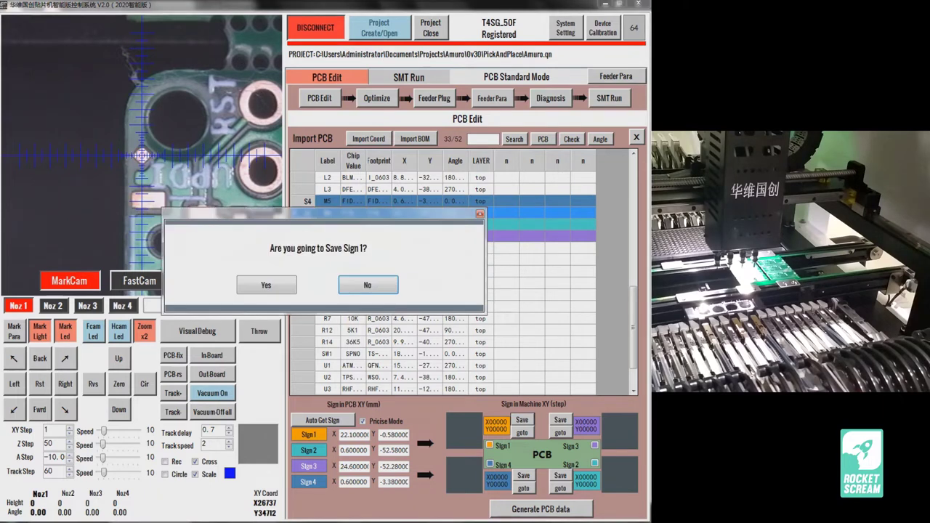
{"action": "key", "text": "Tab"}
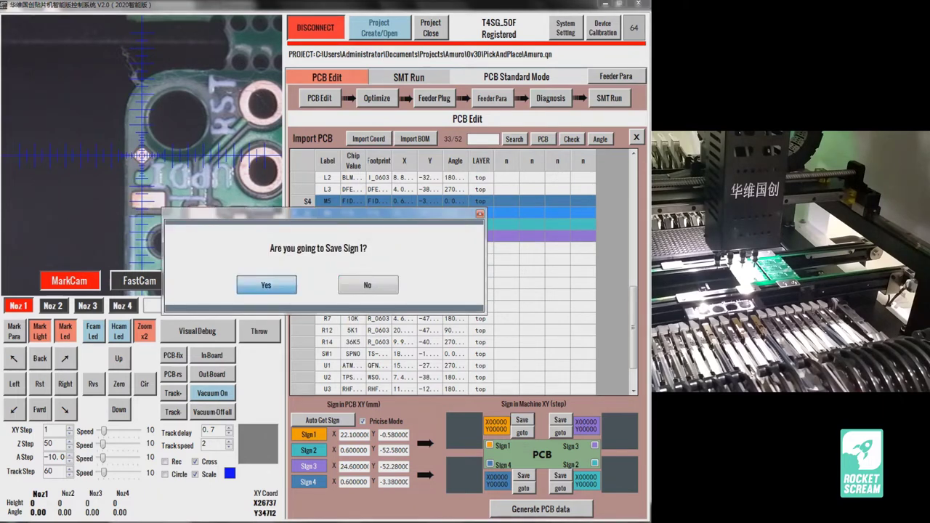
{"action": "key", "text": "Return"}
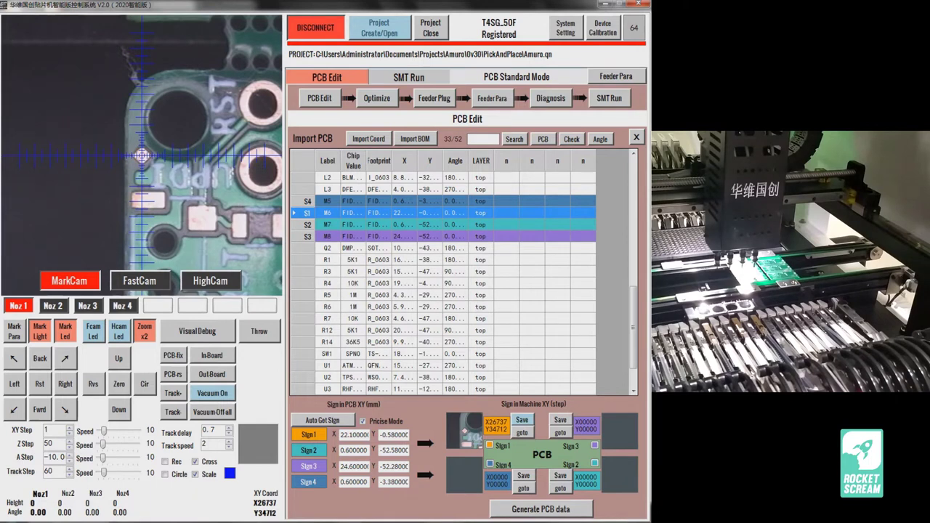
Step: Move the mark camera forward along the board edge from the Sign 1 fiducial towards the next fiducial
{"action": "left_click", "coordinate": [39, 410]}
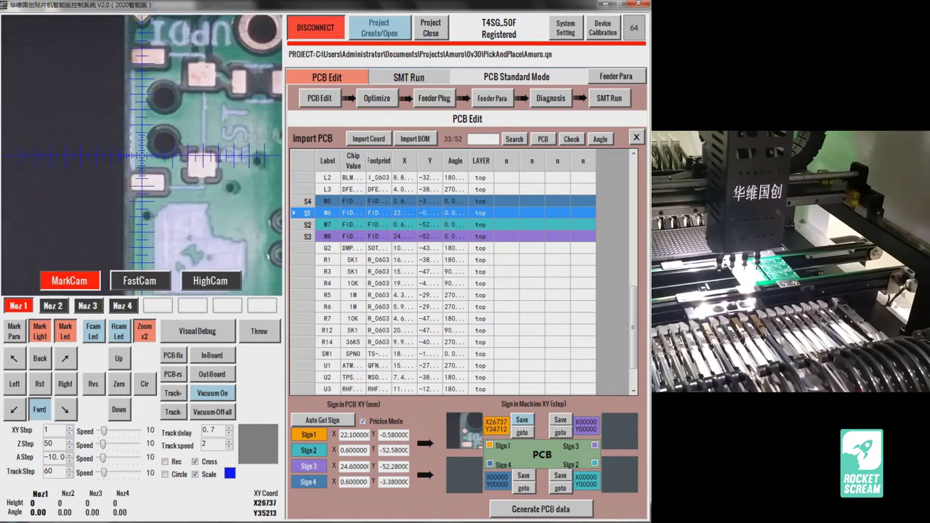